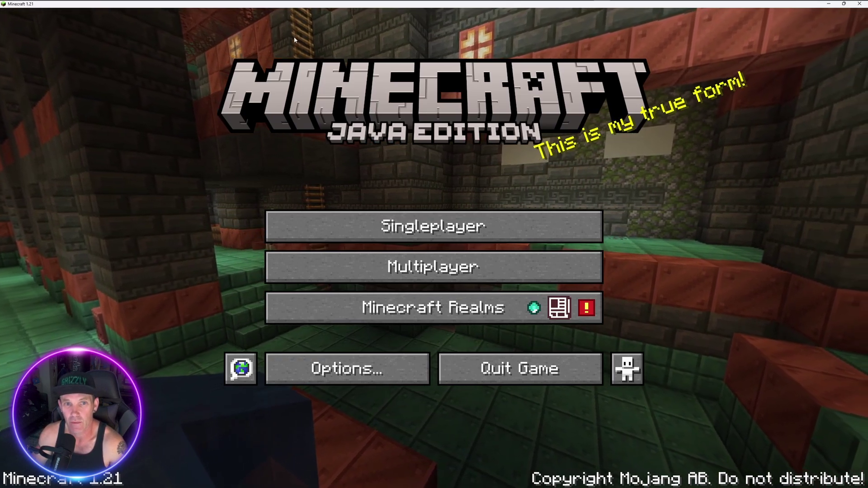
# Download the universal jar installer from fabricmc.net's Minecraft Launcher installer page
pyautogui.moveTo(271, 3)
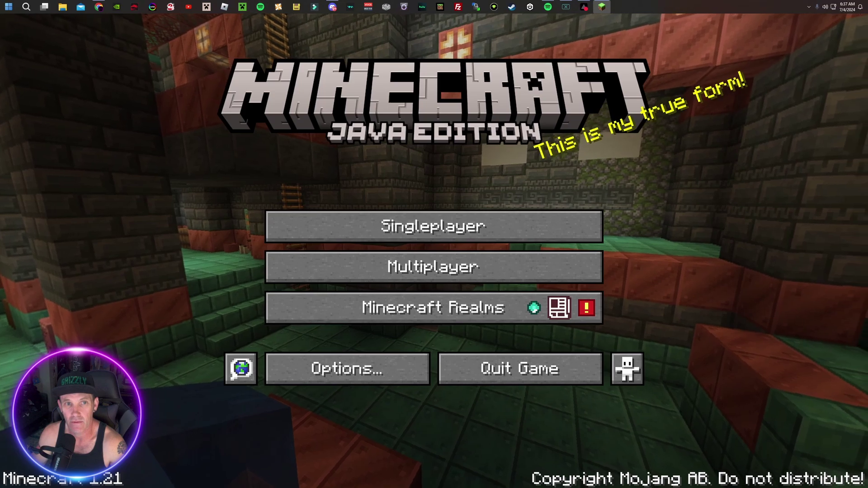
pyautogui.click(601, 5)
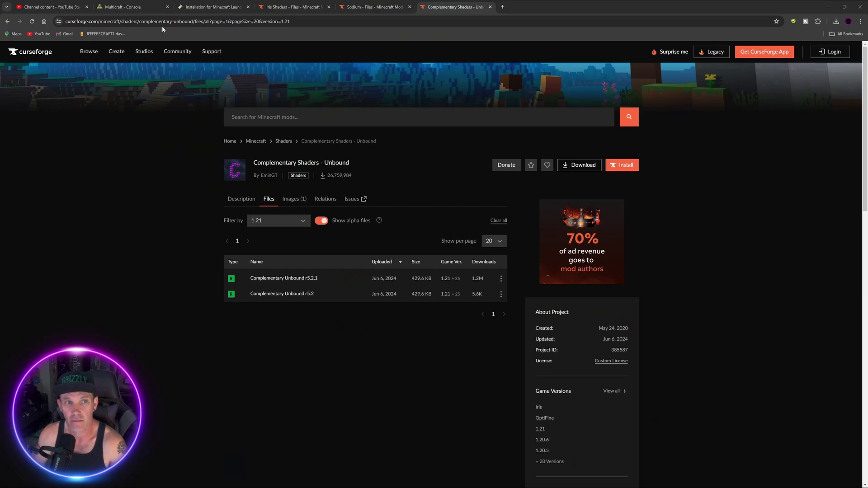
pyautogui.click(199, 7)
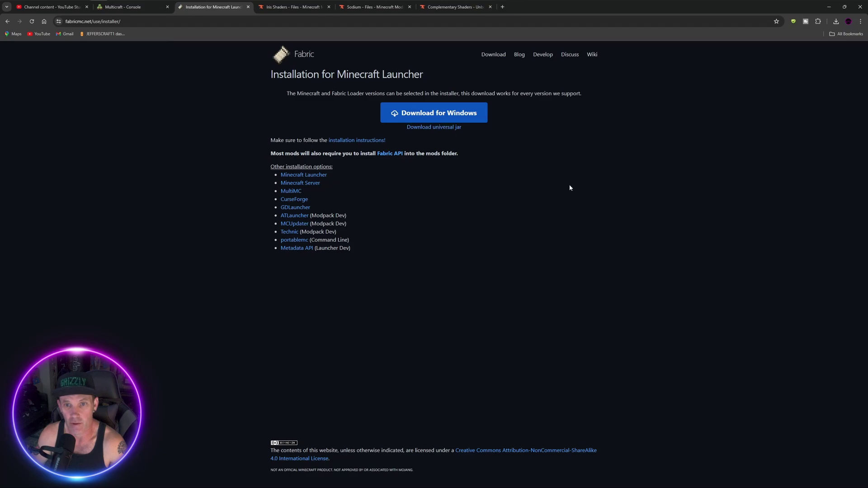
pyautogui.click(436, 128)
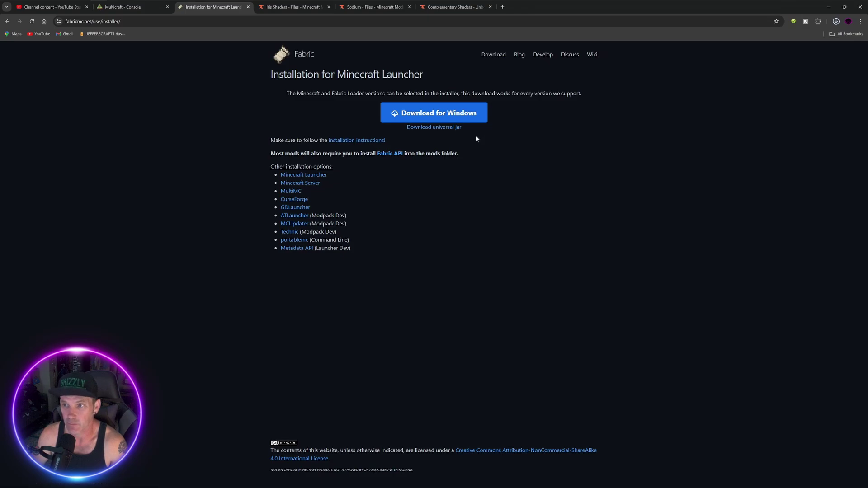
# Try opening fabric-installer-1.0.1.jar from Chrome's downloads, cancelling the Open-with prompt
pyautogui.click(836, 21)
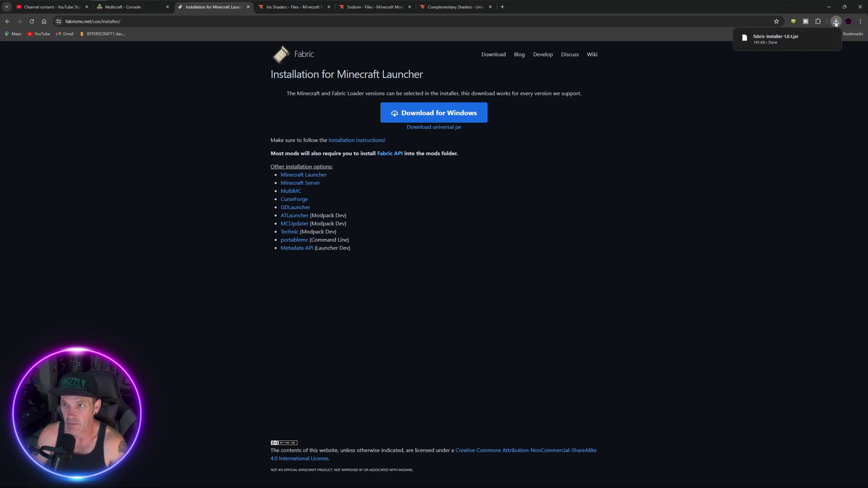
pyautogui.click(790, 37)
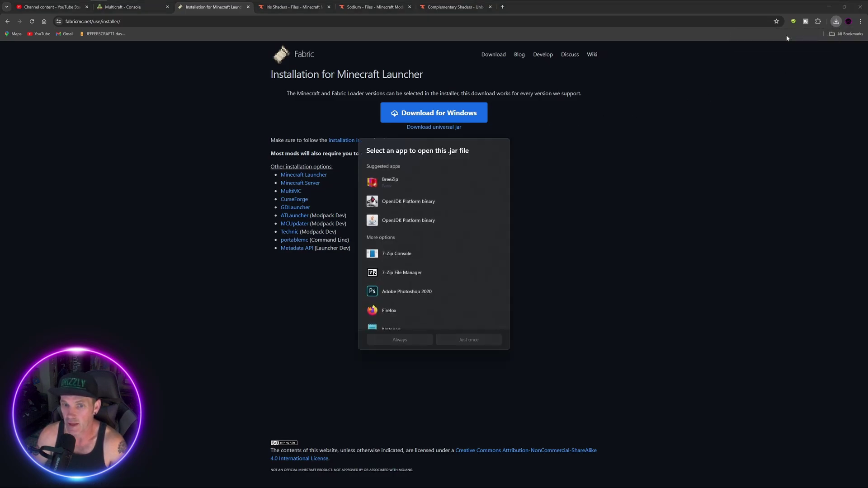
pyautogui.click(644, 240)
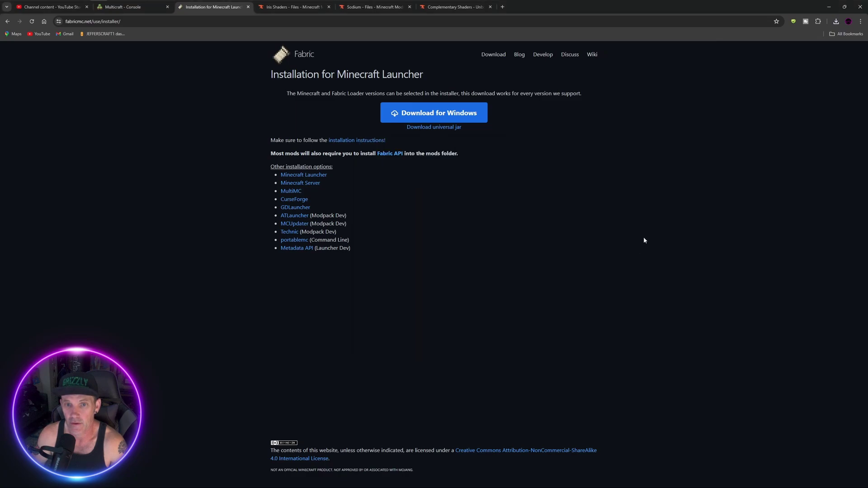
pyautogui.click(836, 21)
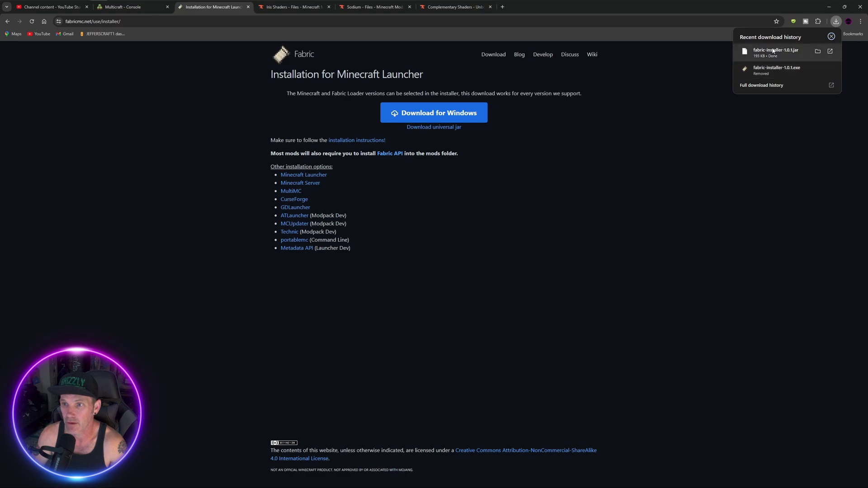
pyautogui.click(773, 51)
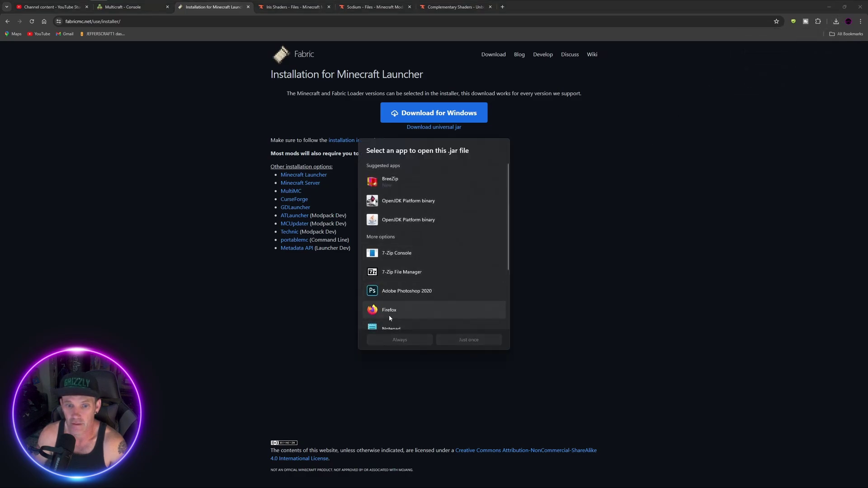
pyautogui.scroll(-3, 391, 316)
pyautogui.scroll(3, 391, 316)
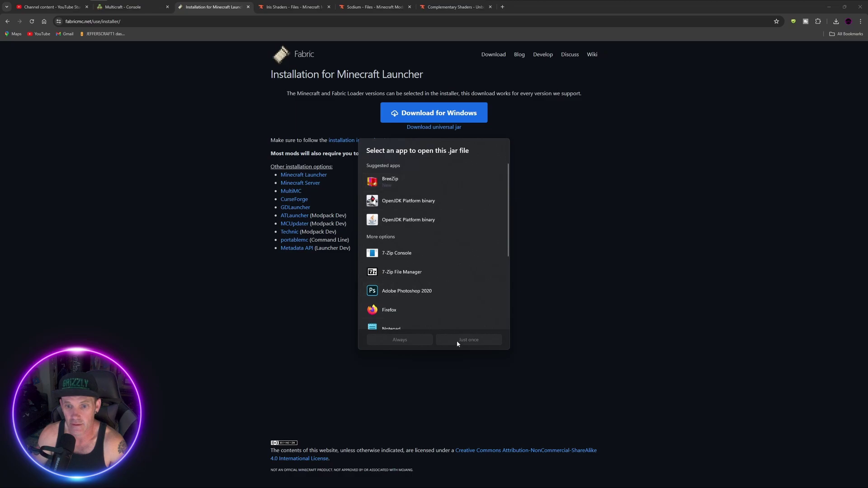
pyautogui.click(595, 318)
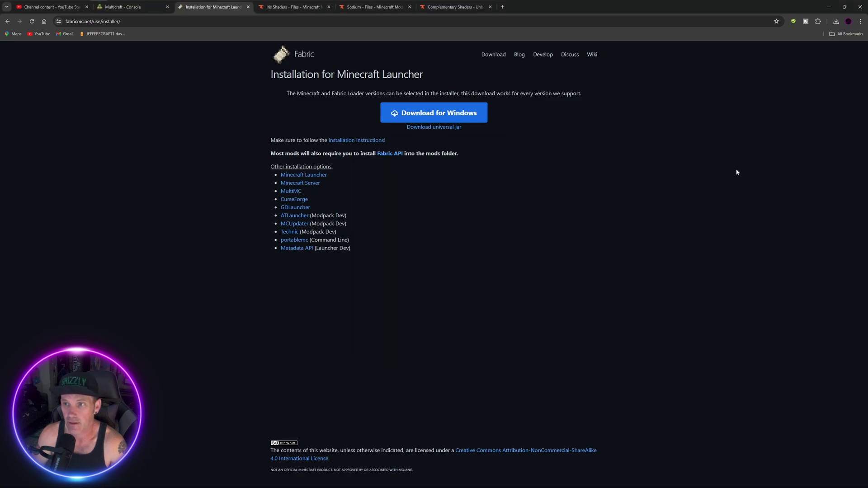
# Download and run the Windows Fabric installer to install Loader 0.15.11 for 1.21, then close it
pyautogui.click(427, 114)
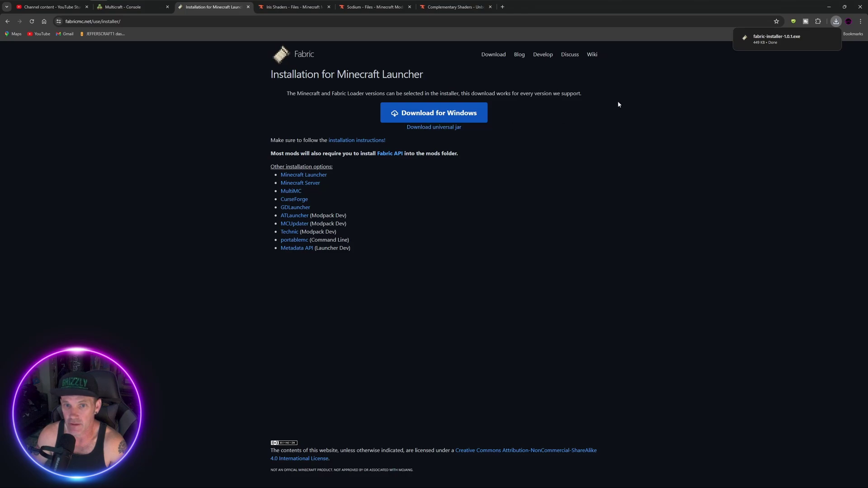
pyautogui.click(777, 40)
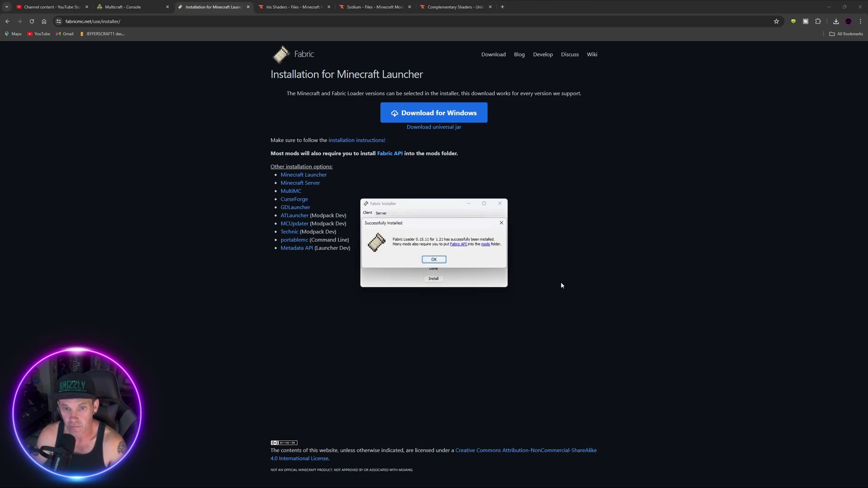
pyautogui.click(434, 259)
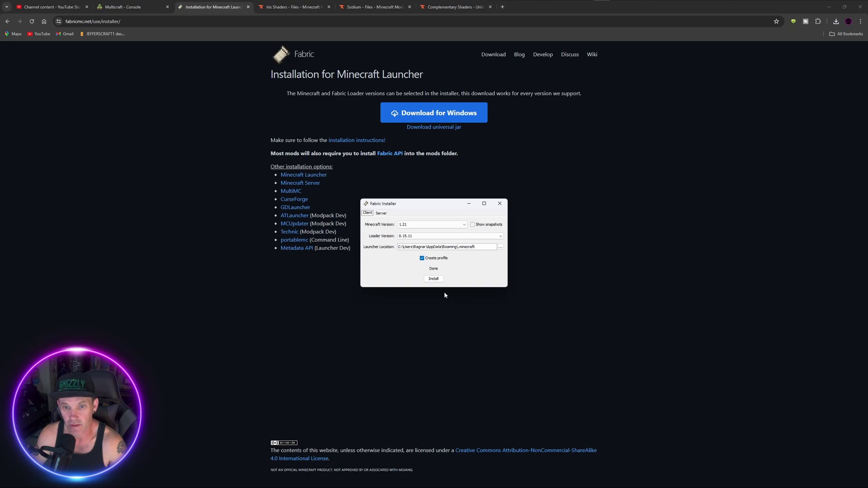
pyautogui.click(499, 203)
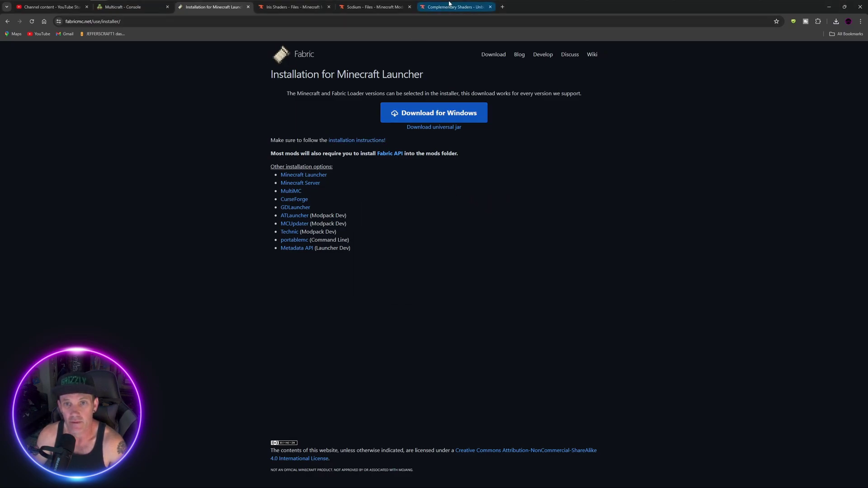
# Bring up the Minecraft Launcher's Java Edition play page with fabric-loader-1.21 selected
pyautogui.moveTo(497, 2)
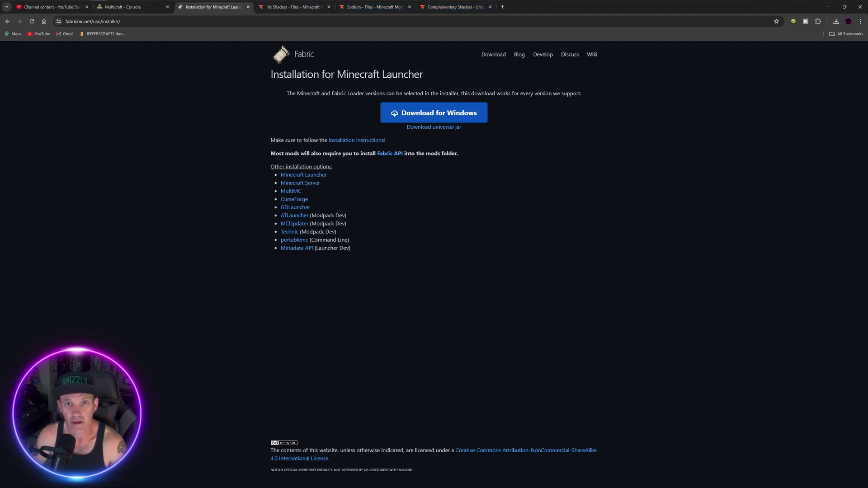
pyautogui.moveTo(212, 2)
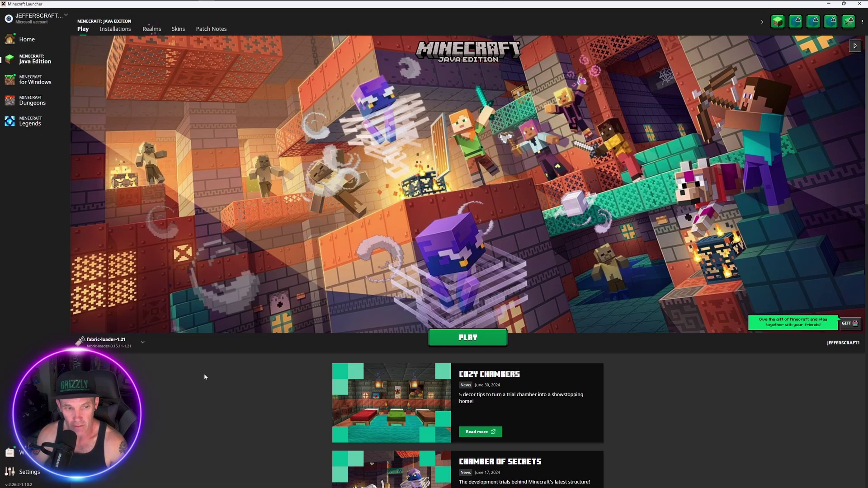
pyautogui.moveTo(100, 345)
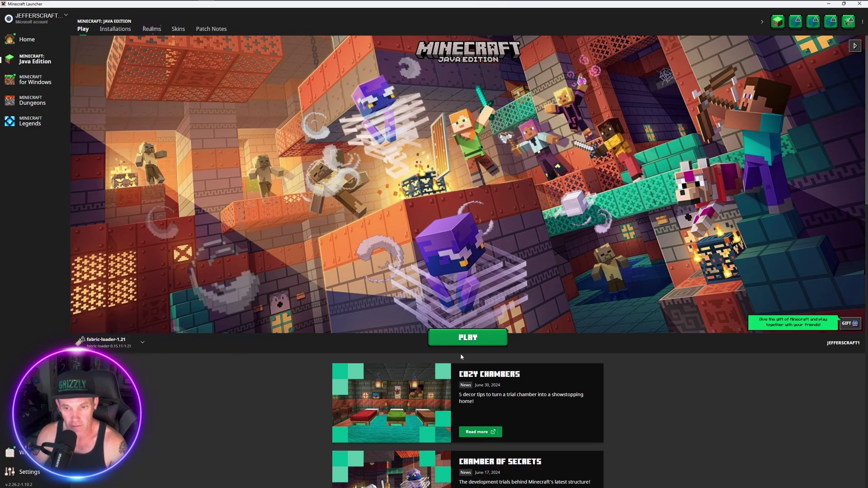
# Launch fabric-loader-1.21 past the risk warning, then dismiss the incompatible-mods report and crash error
pyautogui.click(483, 339)
pyautogui.click(352, 259)
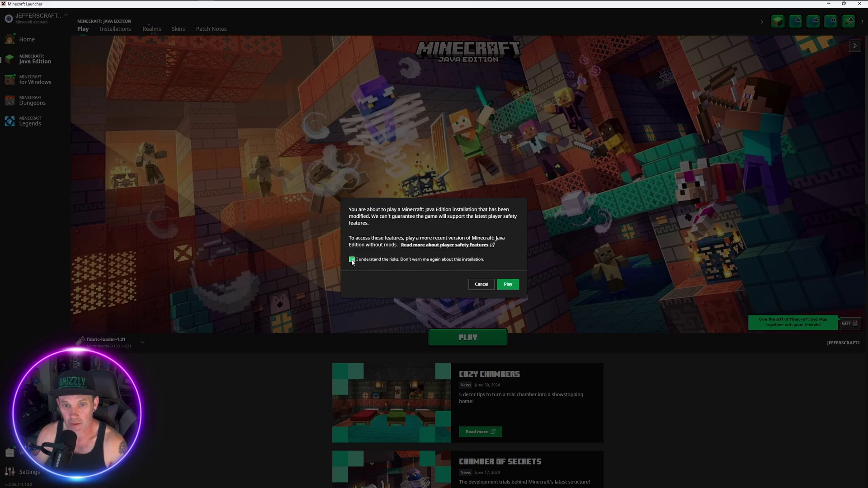
pyautogui.click(510, 285)
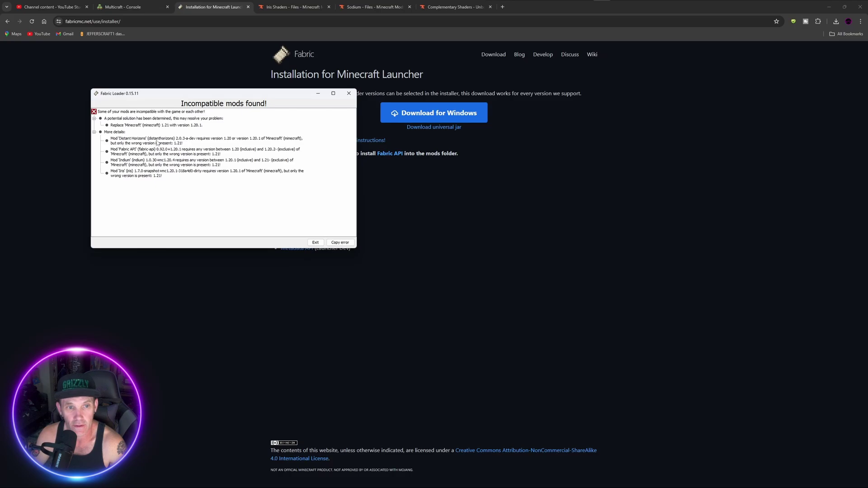
pyautogui.click(349, 94)
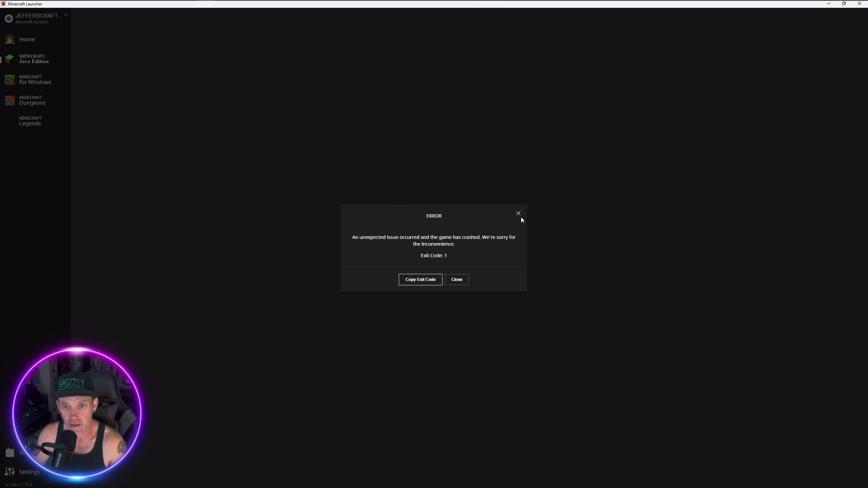
pyautogui.click(518, 213)
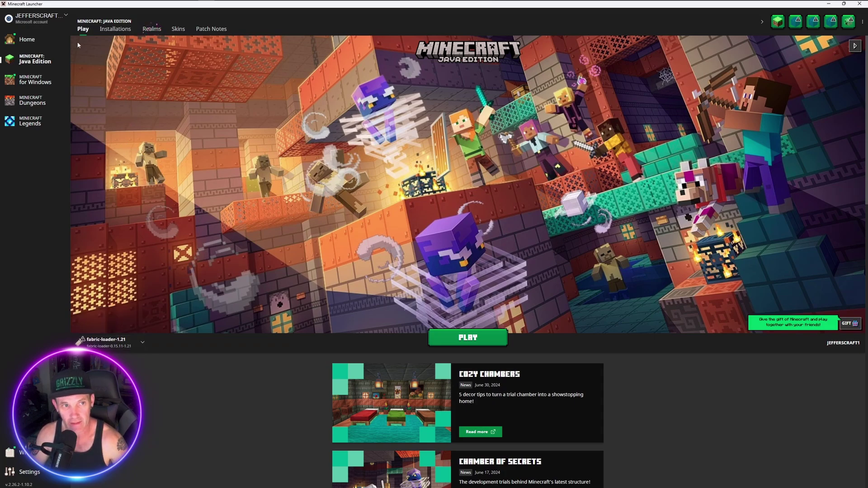
# Start a new installation named 'Fabric 1.21' using version release fabric-loader-0.15.11-1.21
pyautogui.click(118, 29)
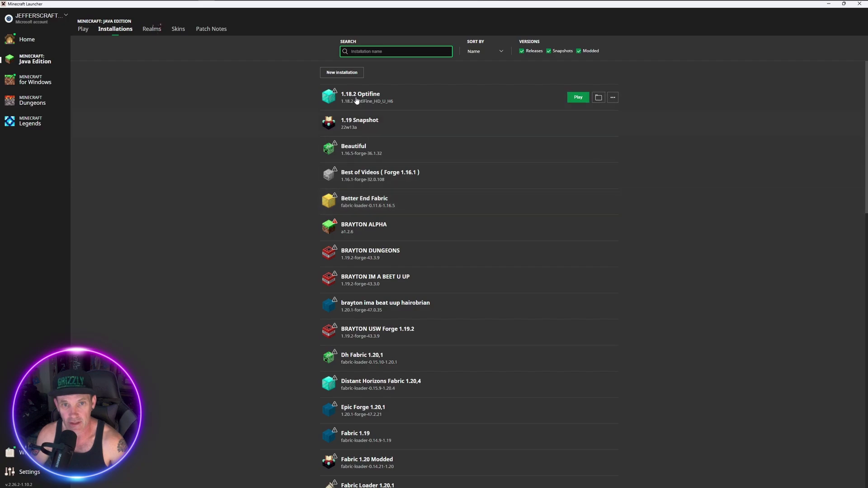
pyautogui.click(350, 74)
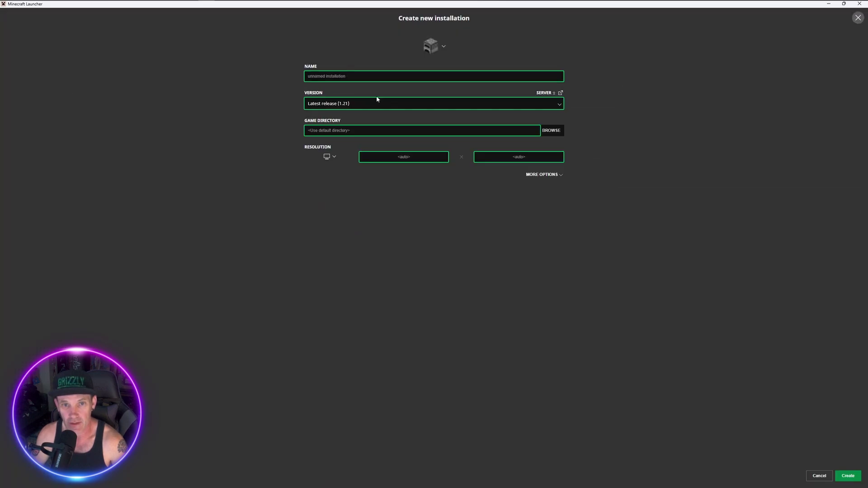
pyautogui.click(364, 78)
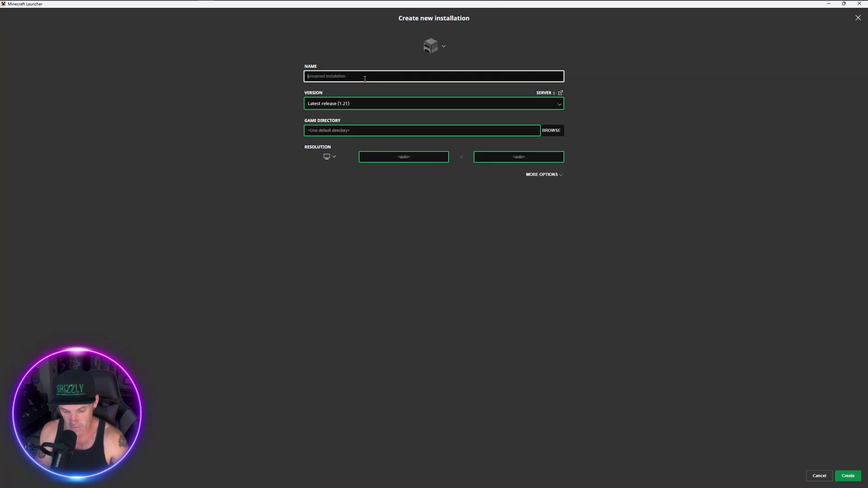
pyautogui.write('F')
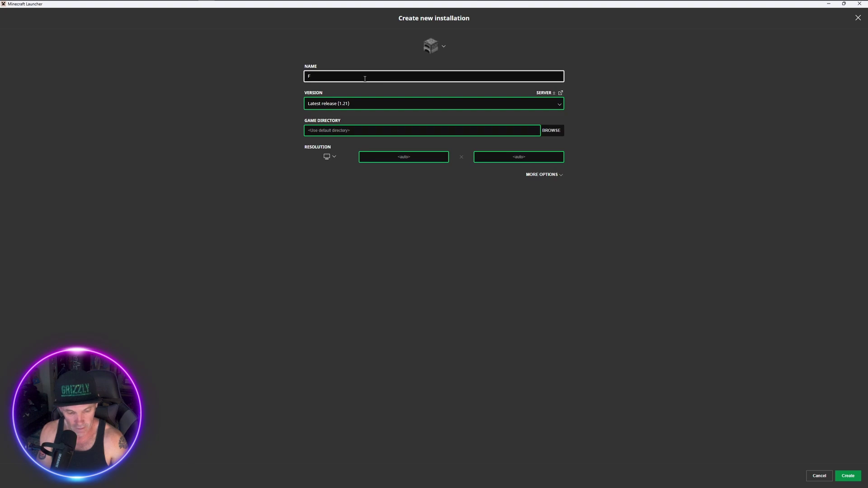
pyautogui.write('abric')
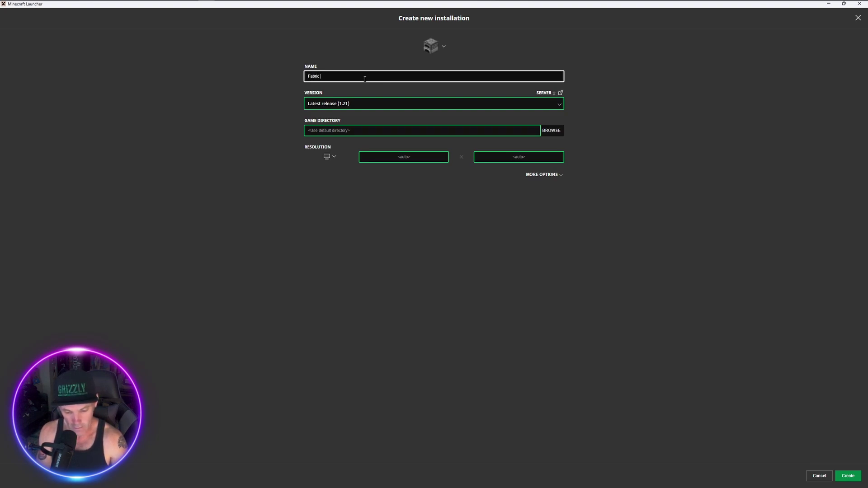
pyautogui.write(' 1.21')
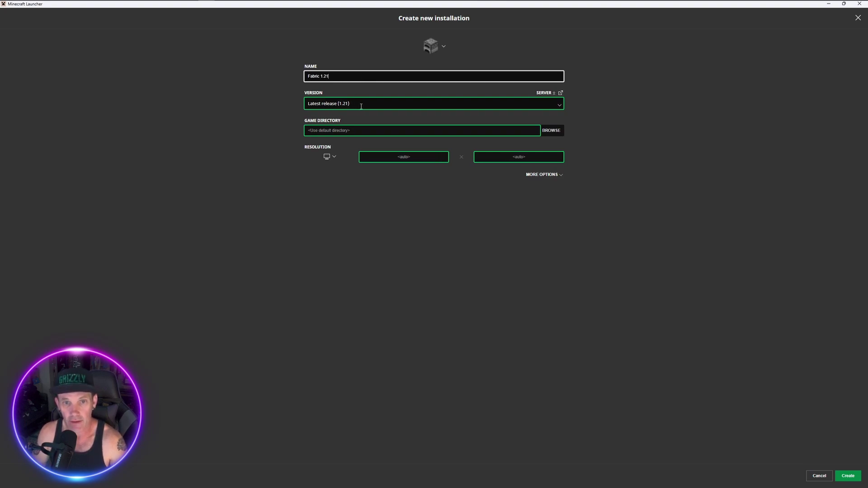
pyautogui.click(538, 105)
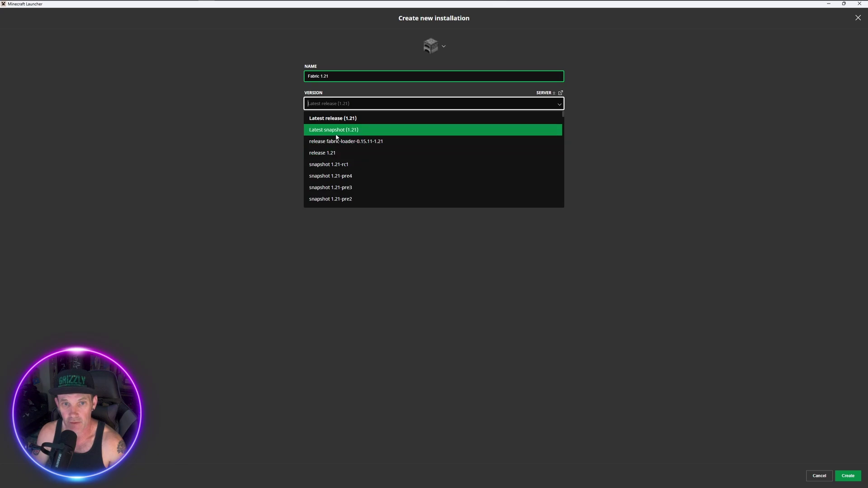
pyautogui.click(378, 143)
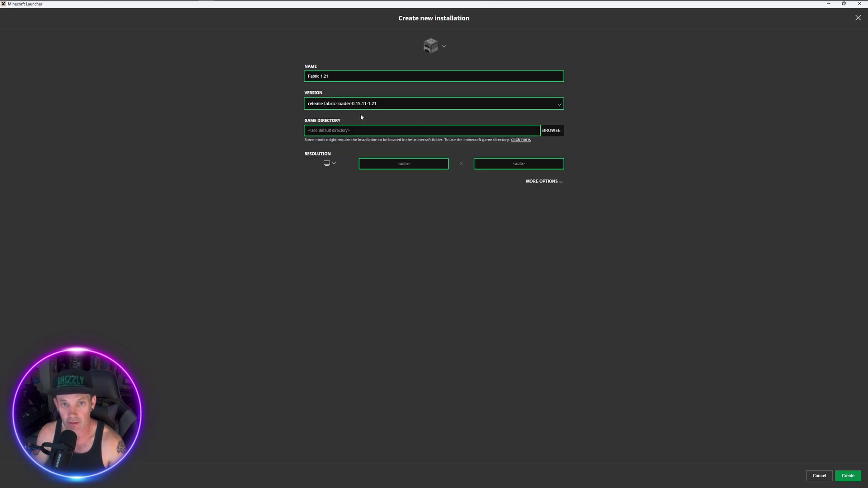
# Point the game directory to a new 'Fabric 1.21' folder inside .minecraft and expand More Options
pyautogui.click(551, 132)
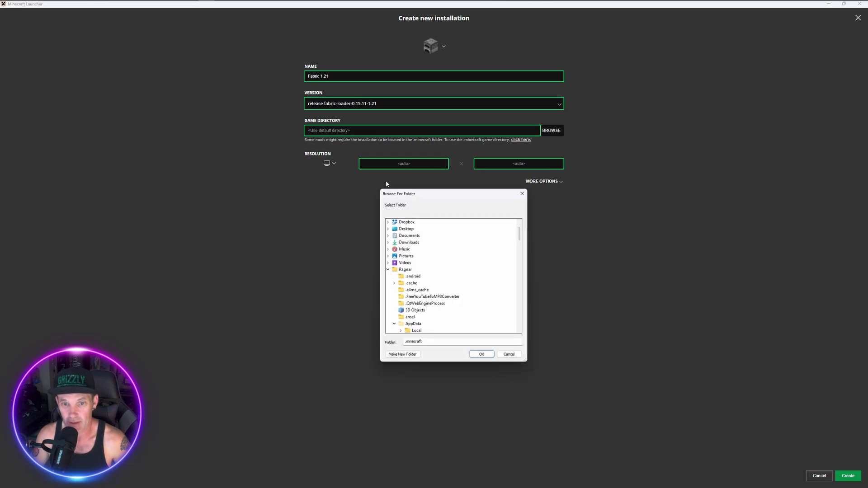
pyautogui.click(402, 354)
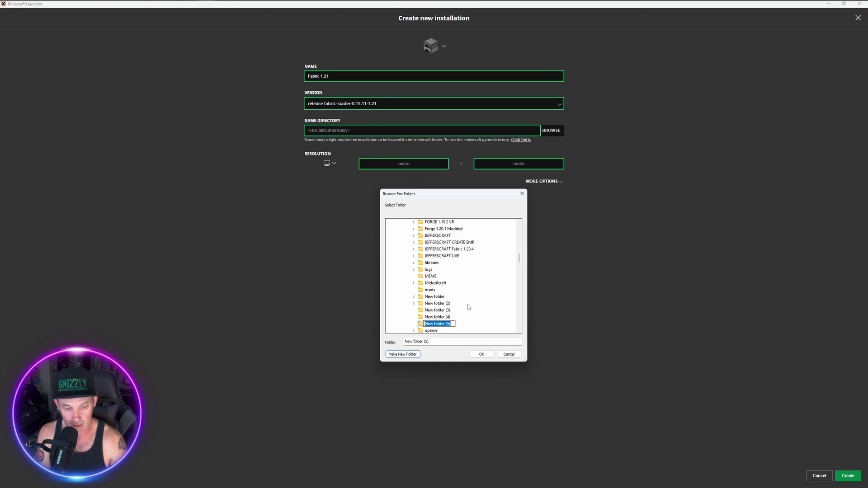
pyautogui.write('Fab')
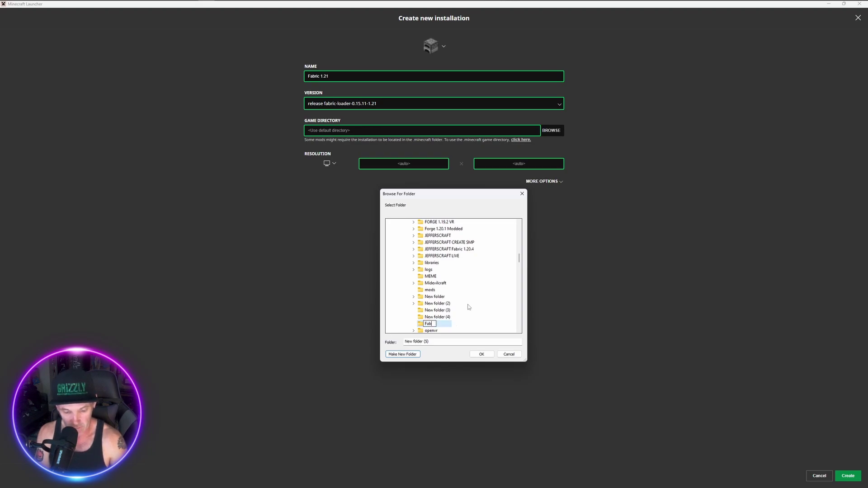
pyautogui.write('ri')
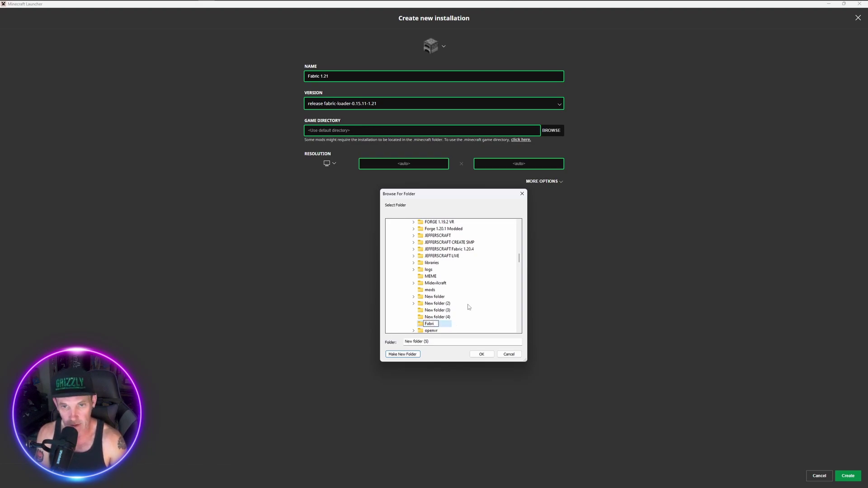
pyautogui.write('c')
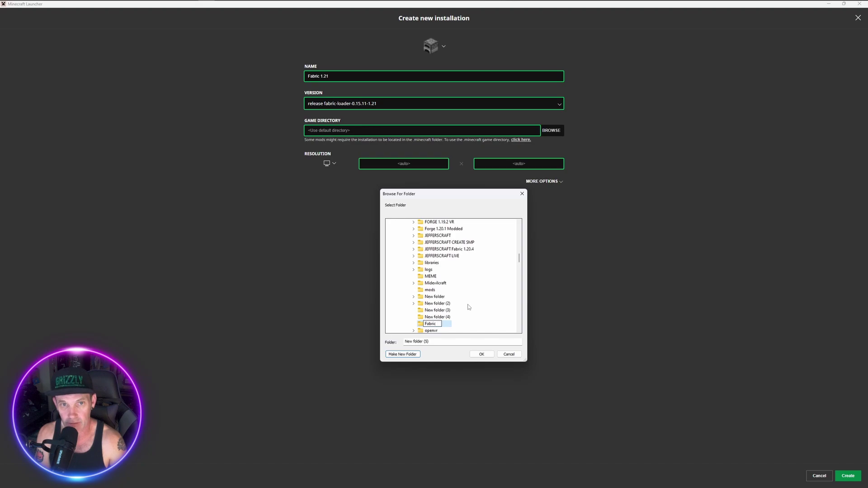
pyautogui.write(' 1')
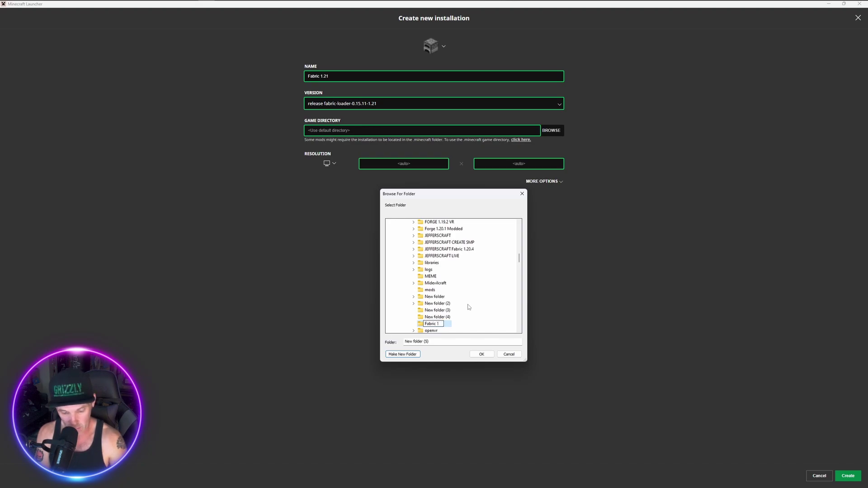
pyautogui.write('.21')
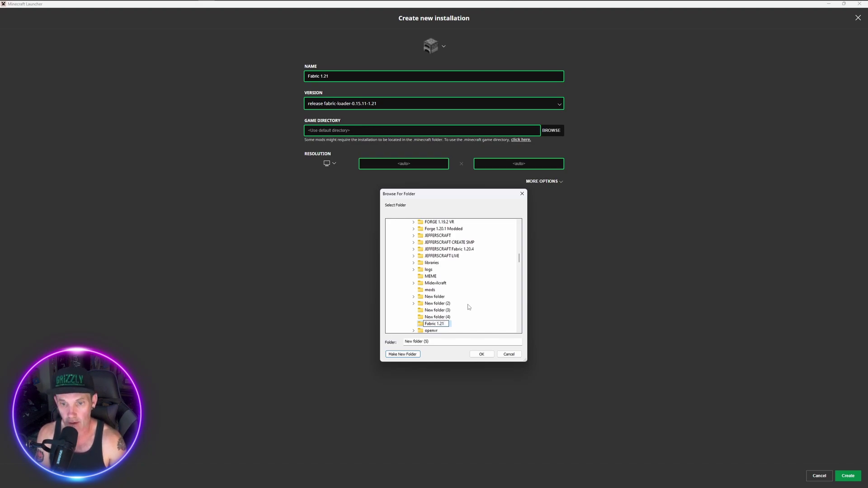
pyautogui.press('Return')
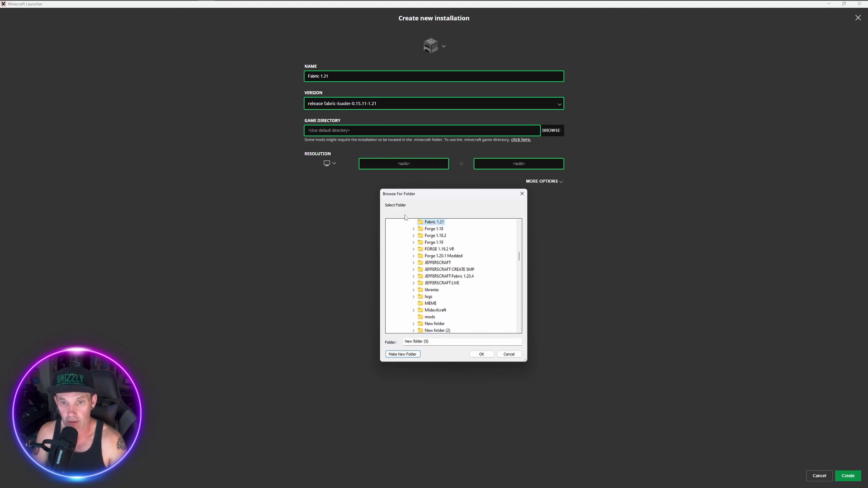
pyautogui.click(481, 354)
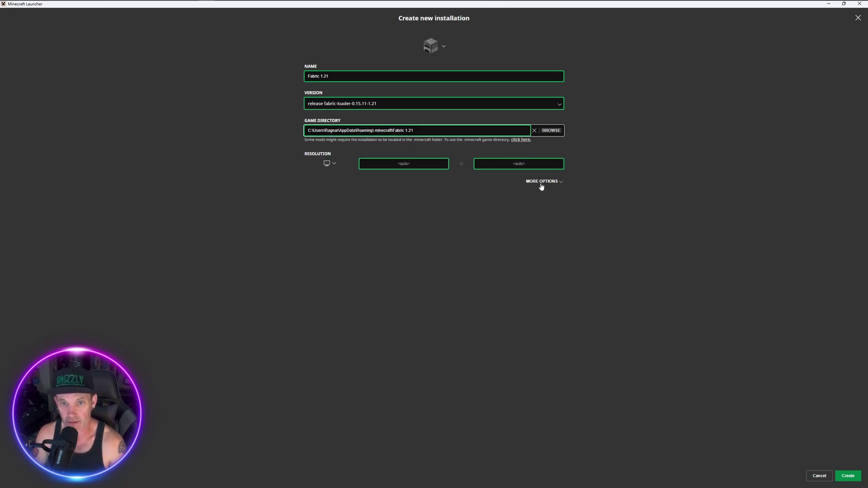
pyautogui.click(559, 182)
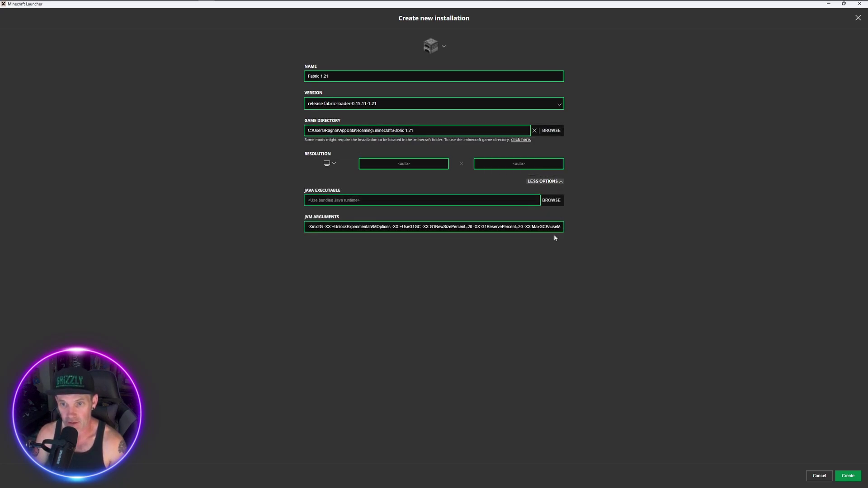
# Change the JVM memory argument from -Xmx2G to -Xmx32G
pyautogui.click(559, 184)
pyautogui.click(559, 183)
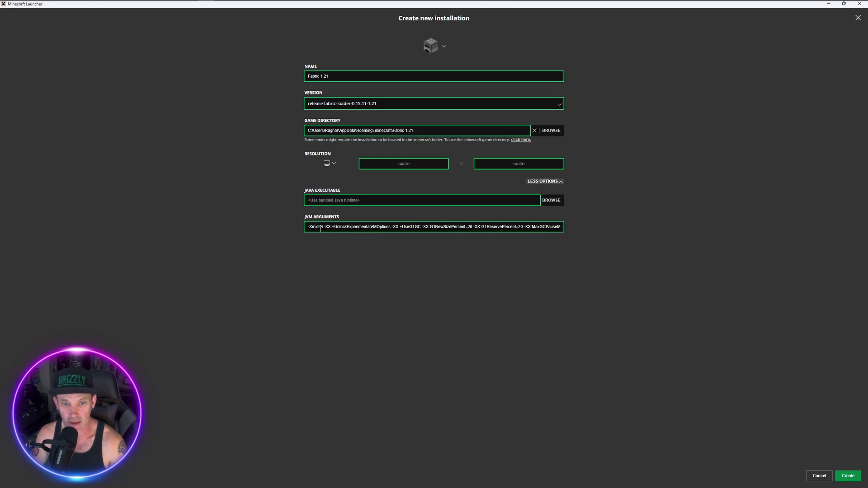
pyautogui.click(320, 228)
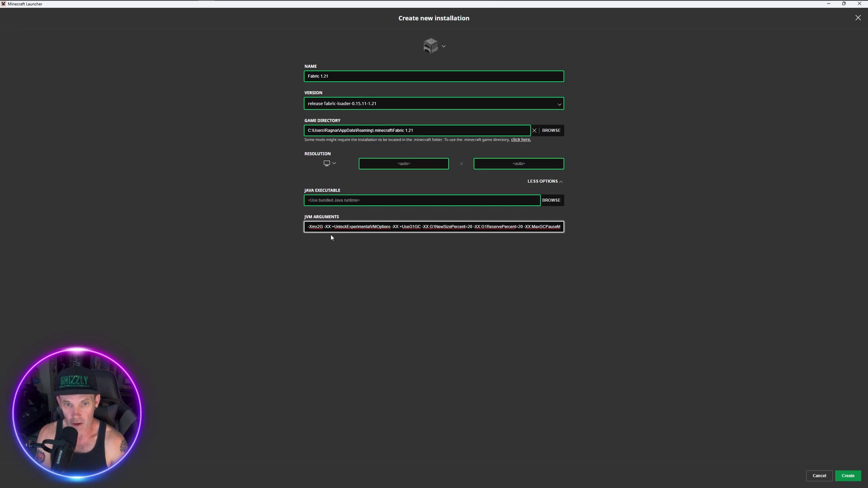
pyautogui.press('BackSpace')
pyautogui.write('3')
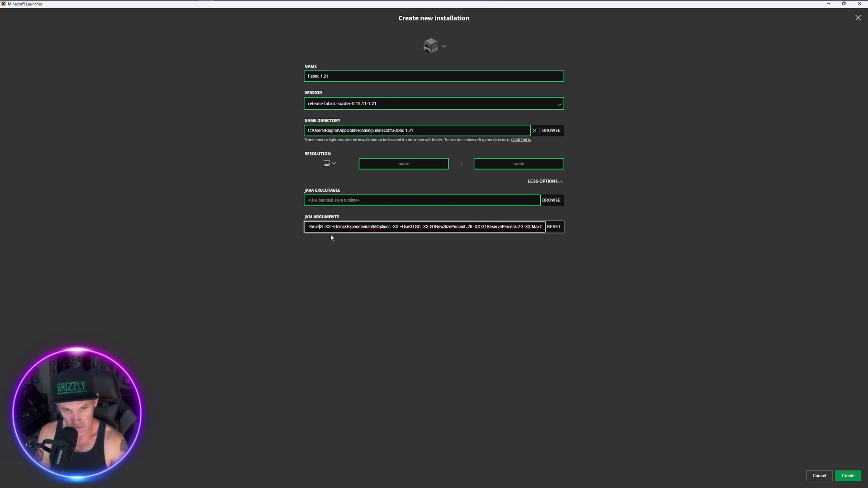
pyautogui.write('2')
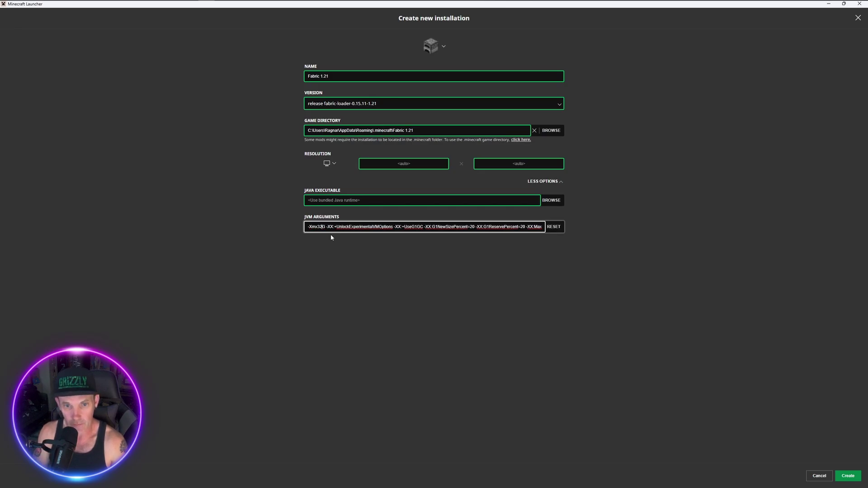
# Give the installation the green block icon and create it
pyautogui.click(437, 44)
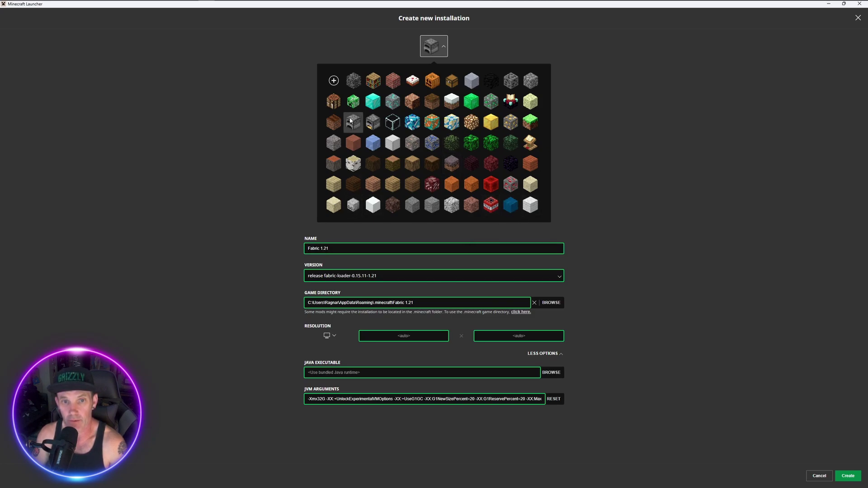
pyautogui.click(353, 102)
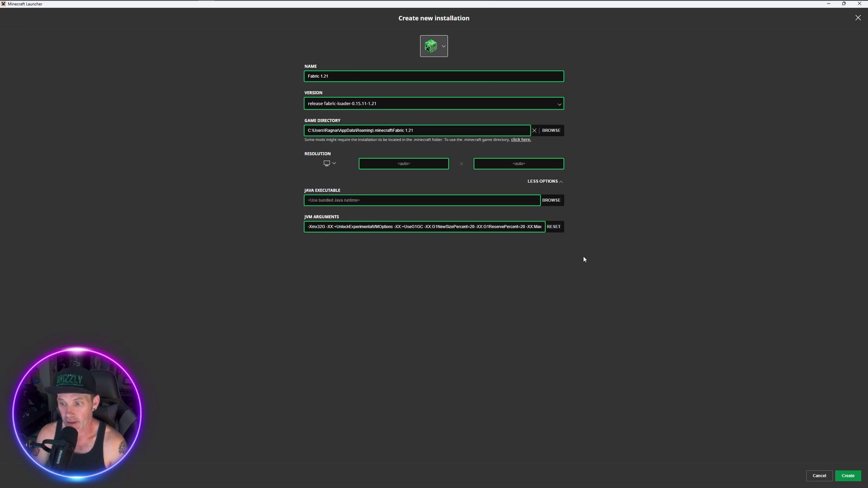
pyautogui.click(851, 477)
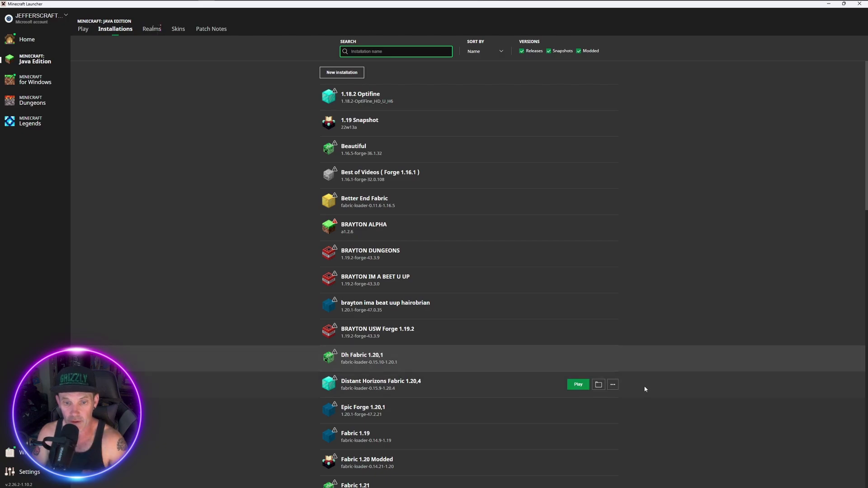
# Select Fabric 1.21 as the installation on the Play page and launch it
pyautogui.scroll(-3, 400, 447)
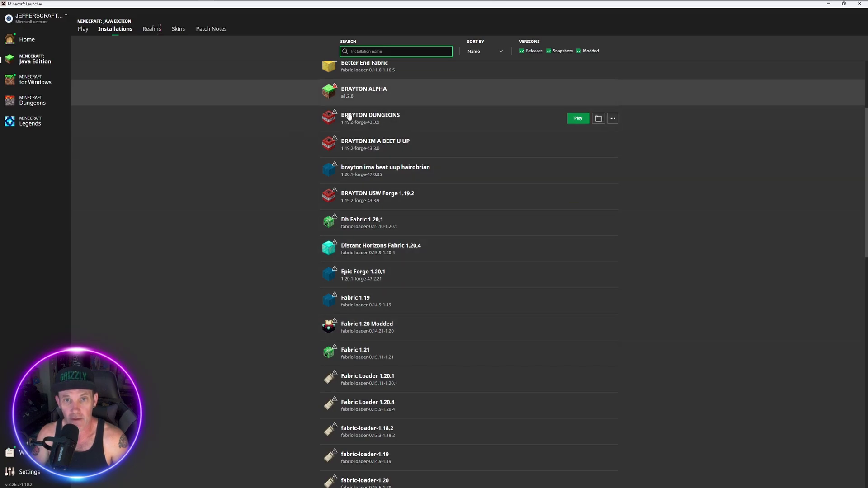
pyautogui.scroll(3, 349, 116)
pyautogui.click(84, 29)
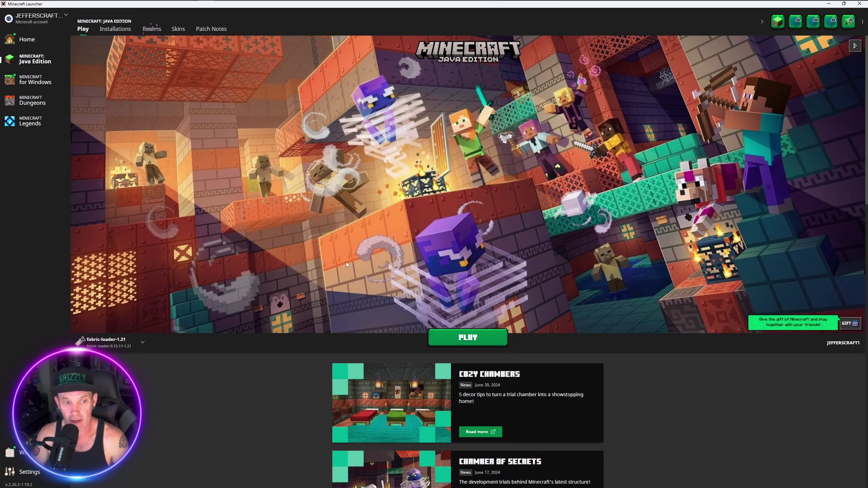
pyautogui.click(144, 342)
pyautogui.scroll(-10, 132, 314)
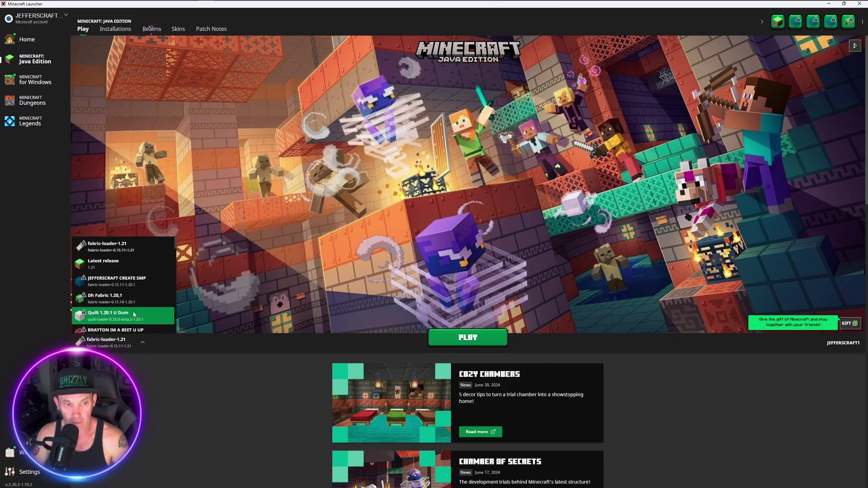
pyautogui.scroll(-2, 132, 314)
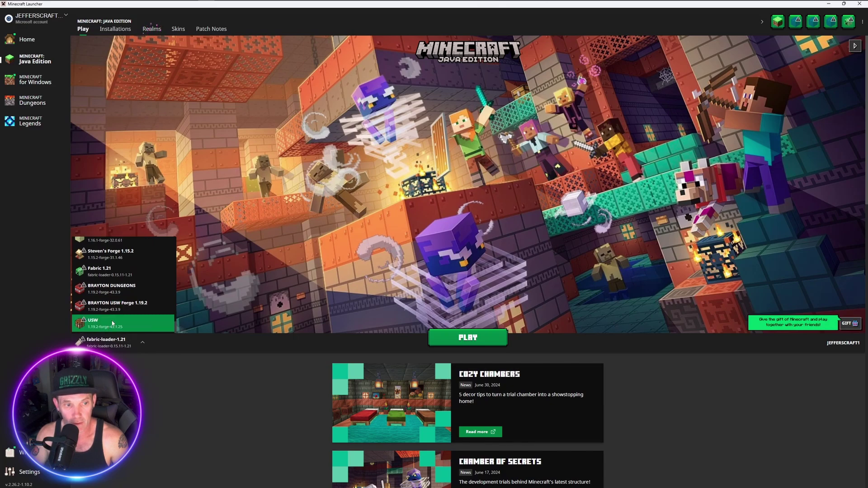
pyautogui.click(120, 275)
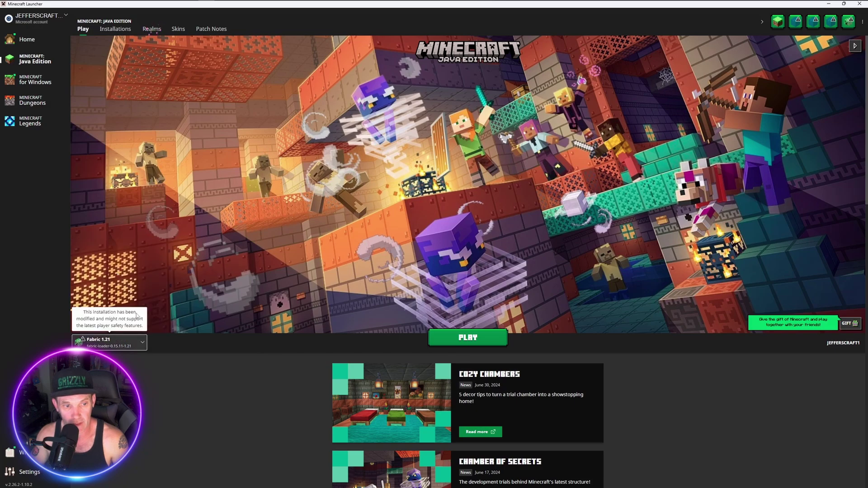
pyautogui.click(470, 338)
# Accept the modified-installation risks without future warnings and launch Fabric 1.21
pyautogui.click(352, 260)
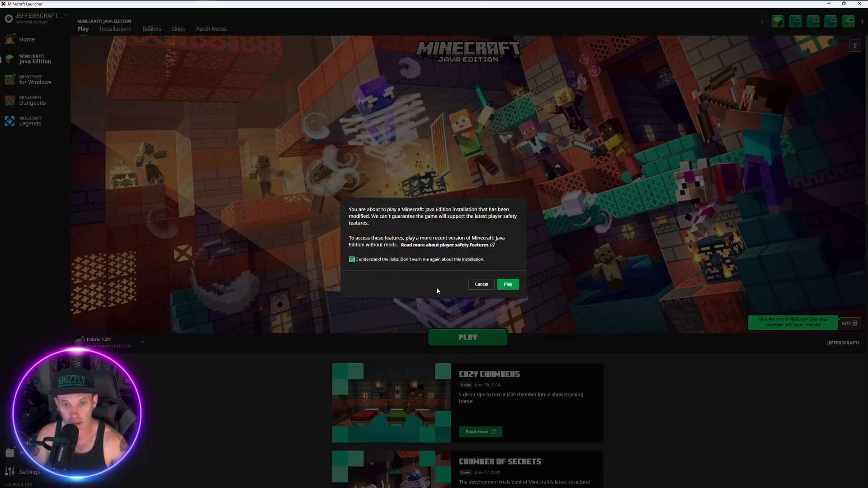
pyautogui.click(508, 285)
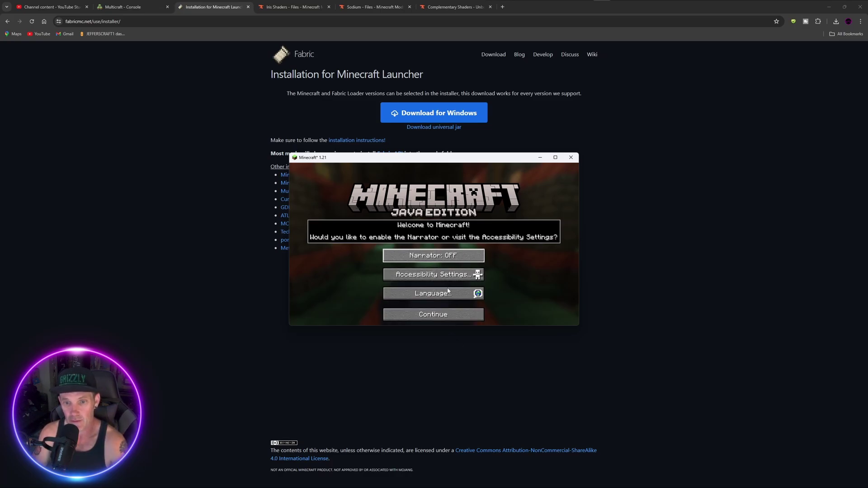
# Dismiss the welcome screen, maximize the game window, and review Video Settings
pyautogui.click(456, 315)
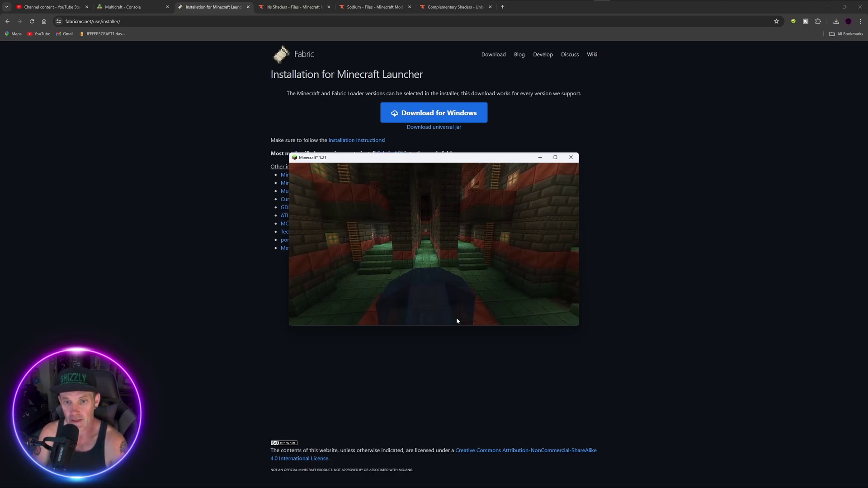
pyautogui.click(555, 158)
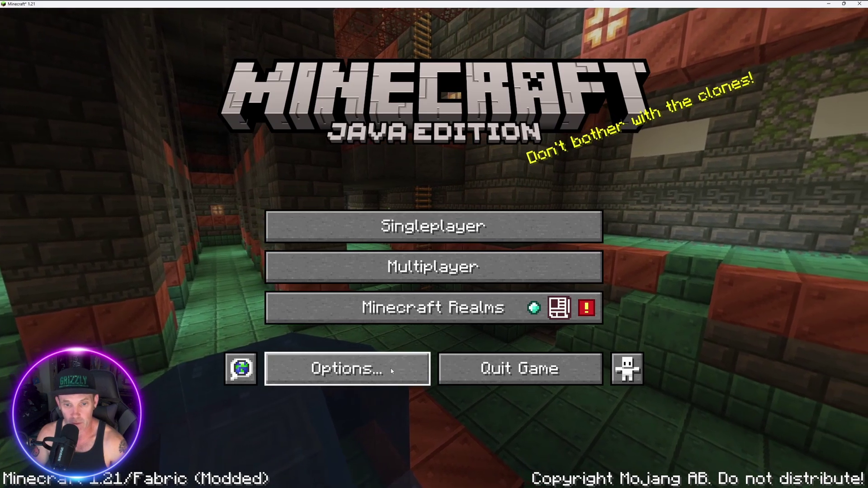
pyautogui.click(391, 370)
pyautogui.click(355, 220)
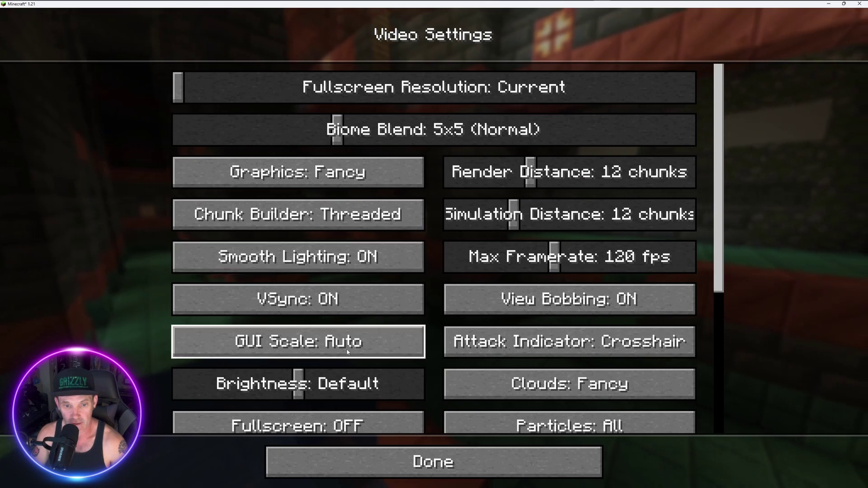
pyautogui.scroll(-6, 320, 344)
pyautogui.scroll(3, 415, 385)
pyautogui.scroll(3, 415, 386)
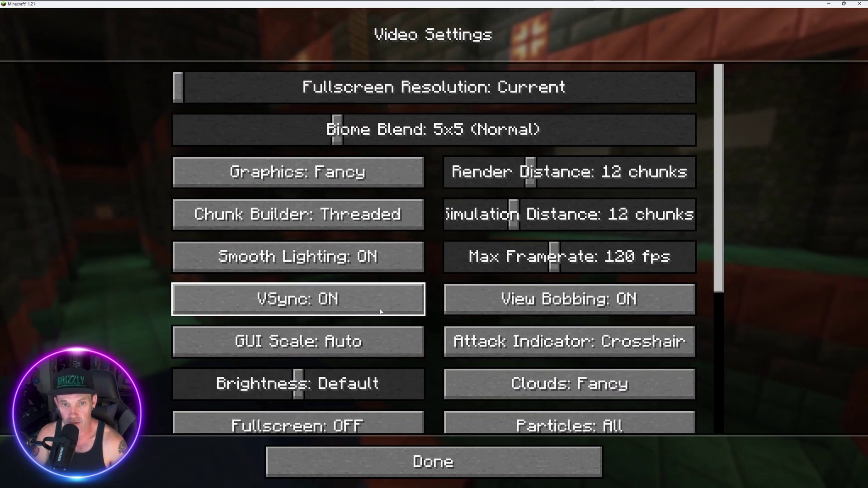
# Leave the video settings back to the title screen and quit the game
pyautogui.click(499, 462)
pyautogui.click(500, 461)
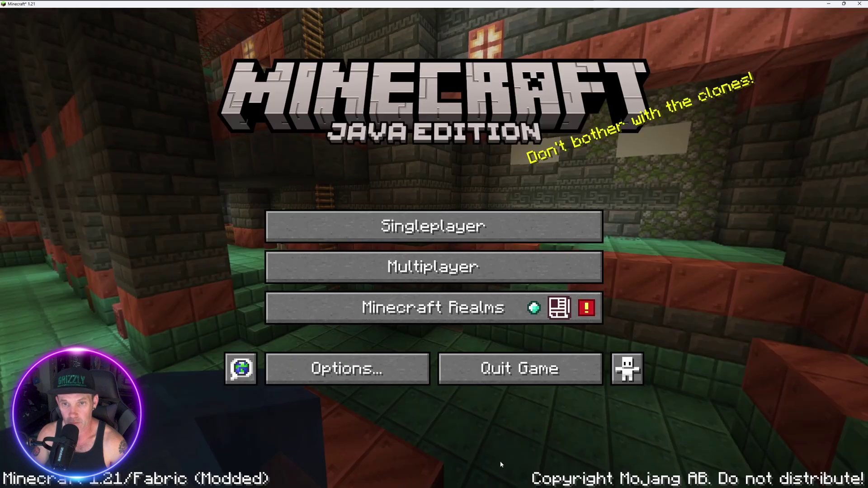
pyautogui.click(573, 372)
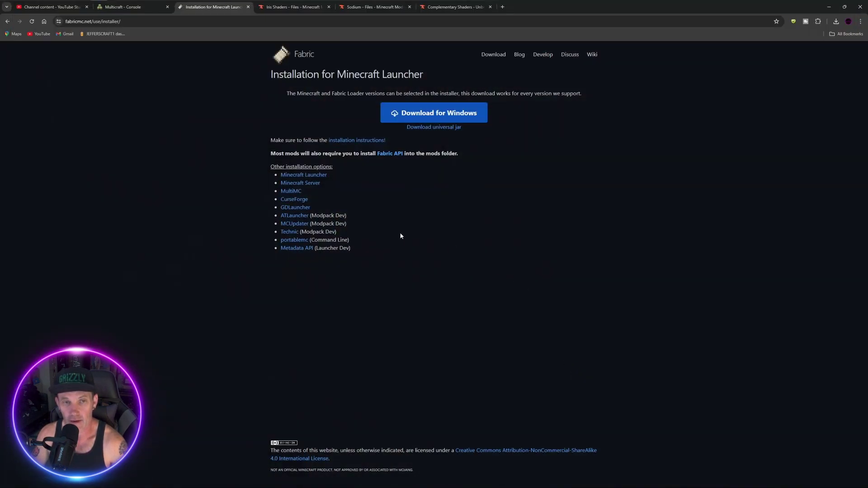
# Download Iris 1.7.3 for Minecraft 1.21 (iris-1.7.3+mc1.21.jar) and confirm the download finished
pyautogui.click(279, 7)
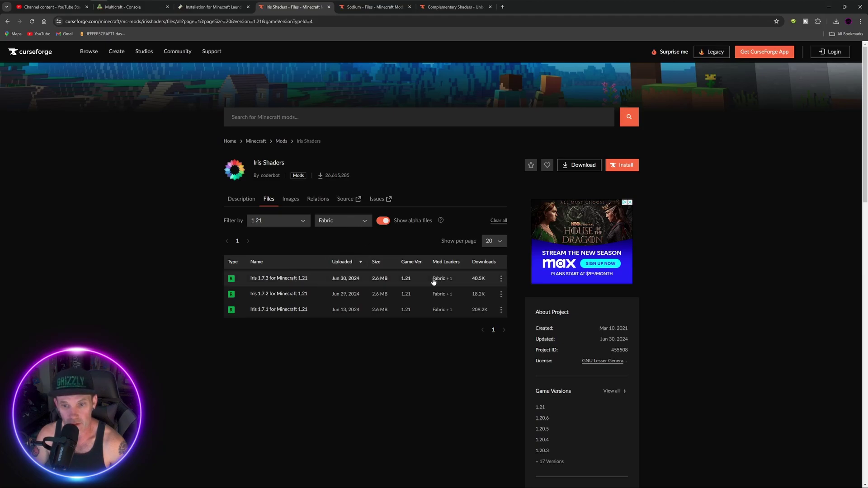
pyautogui.click(309, 281)
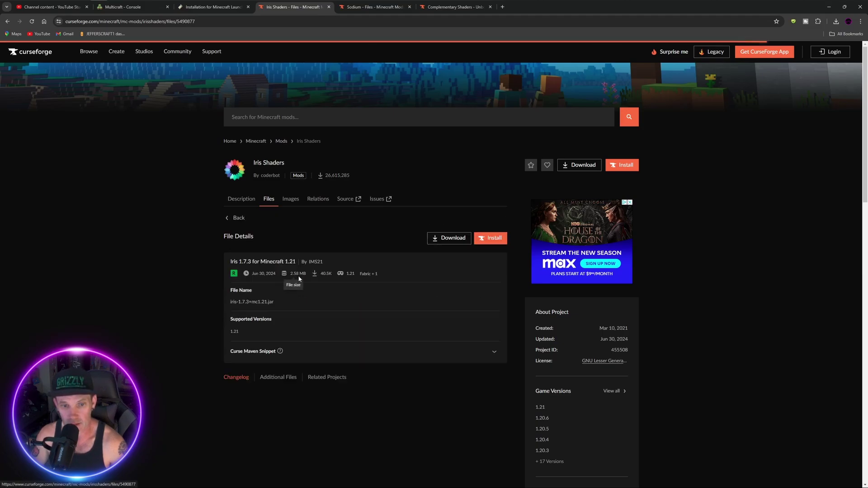
pyautogui.click(459, 240)
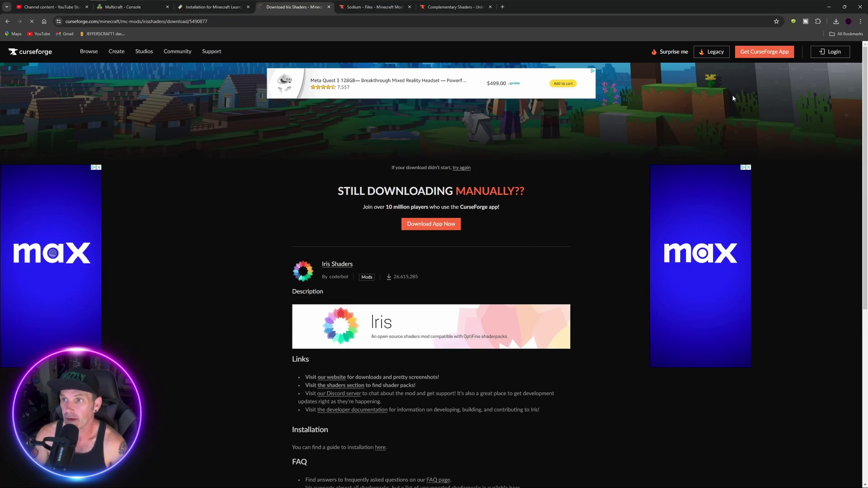
pyautogui.click(835, 22)
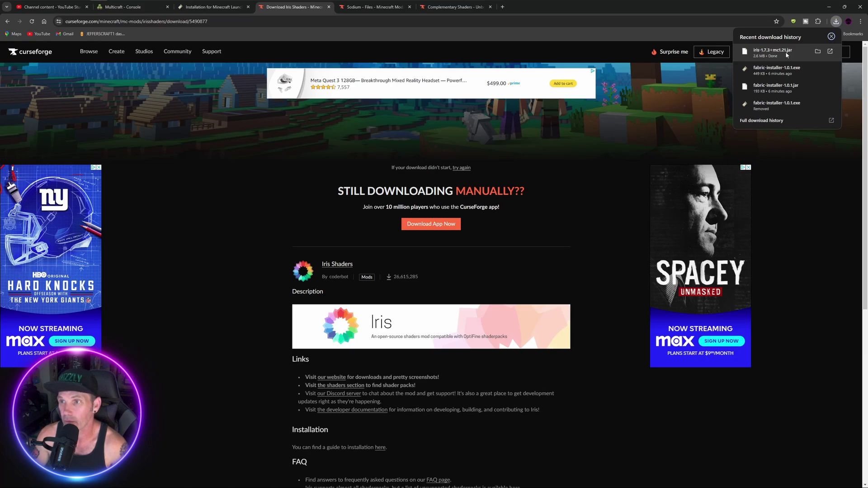
pyautogui.click(594, 243)
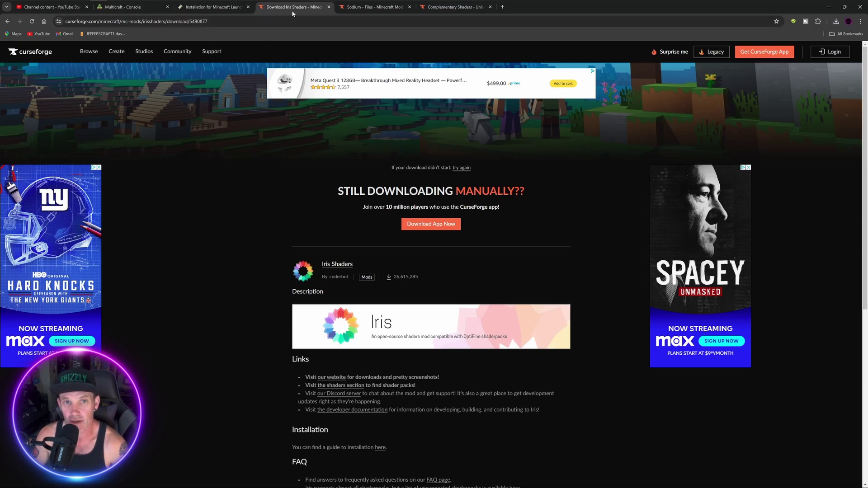
# Download Sodium 0.5.11 (sodium-fabric-0.5.11+mc1.21.jar) and confirm it completed
pyautogui.click(365, 8)
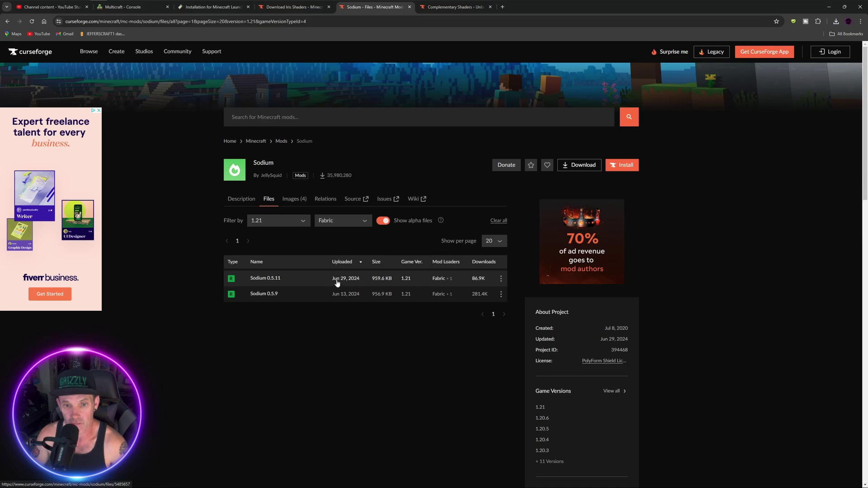
pyautogui.click(303, 283)
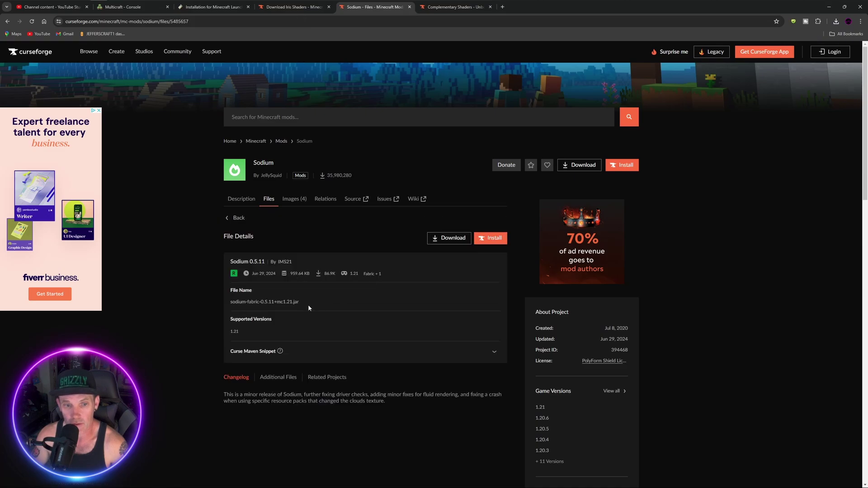
pyautogui.click(451, 240)
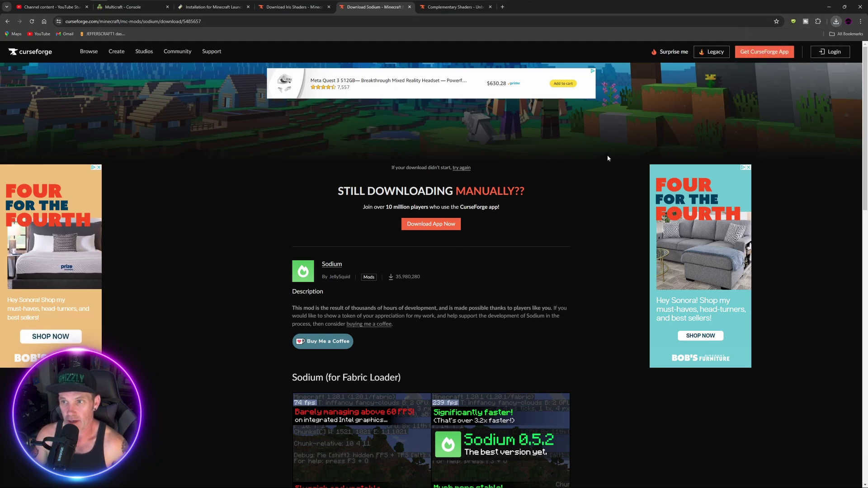
pyautogui.click(835, 22)
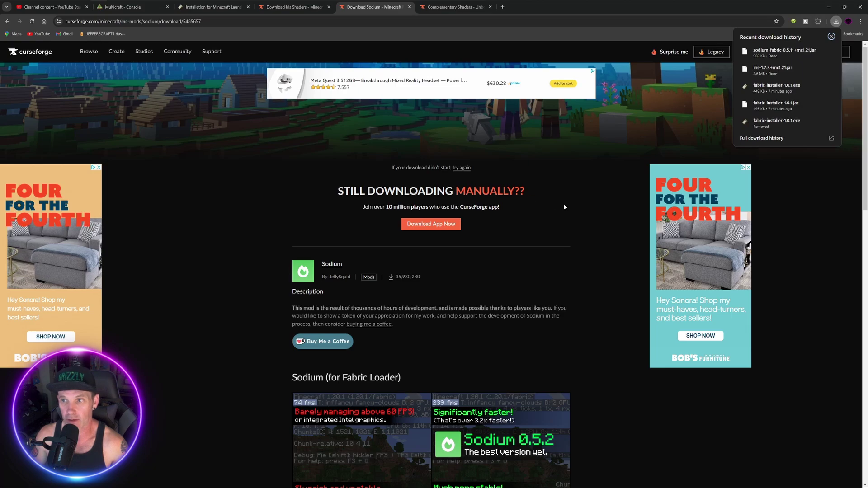
pyautogui.click(585, 221)
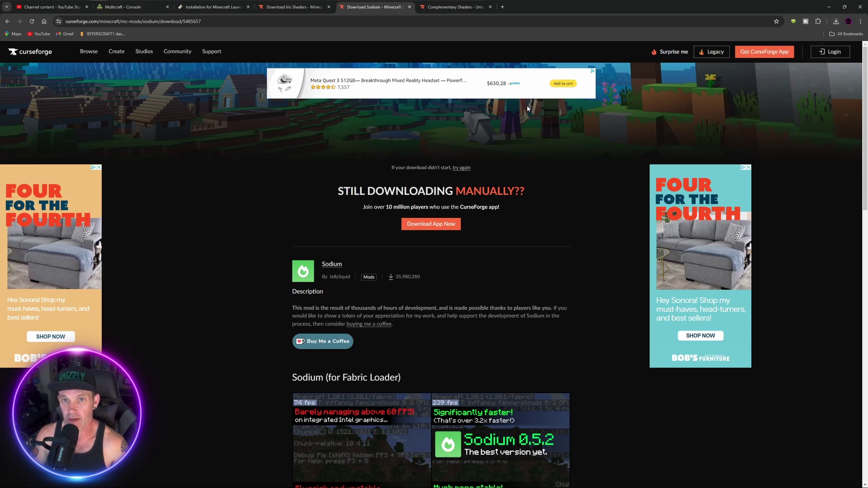
# Download the Complementary Unbound r5.2.1 shader pack, then minimize Chrome to the desktop
pyautogui.click(451, 7)
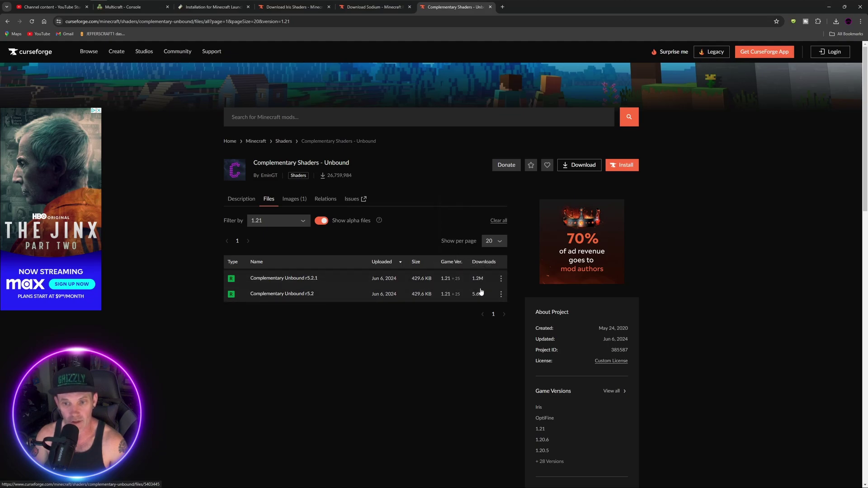
pyautogui.click(292, 281)
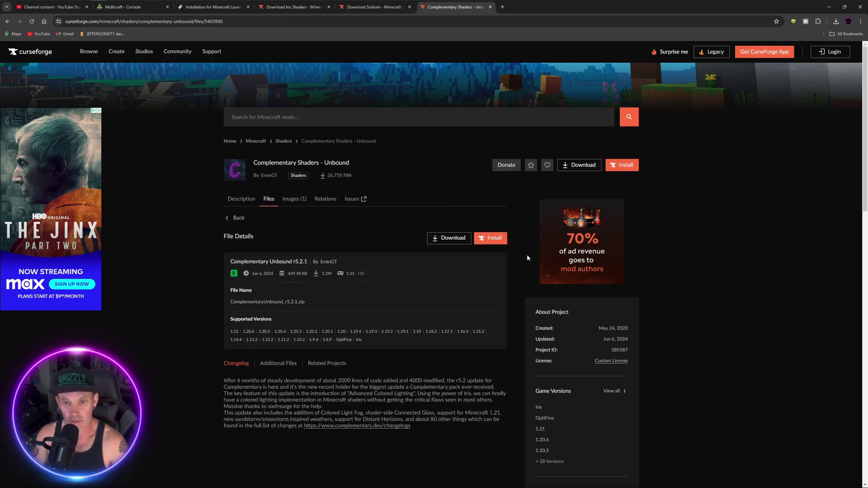
pyautogui.click(448, 241)
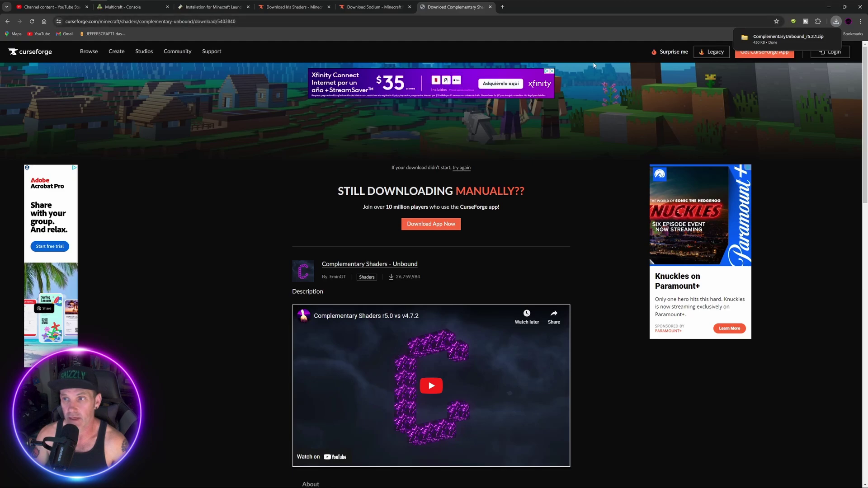
pyautogui.click(830, 7)
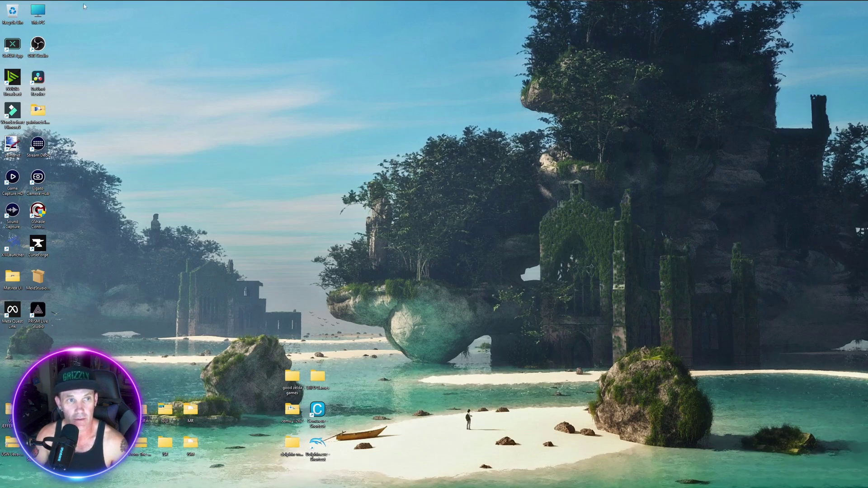
# Move the Complementary Unbound zip, Sodium jar and Iris jar from Downloads to the desktop, then close Explorer
pyautogui.click(64, 7)
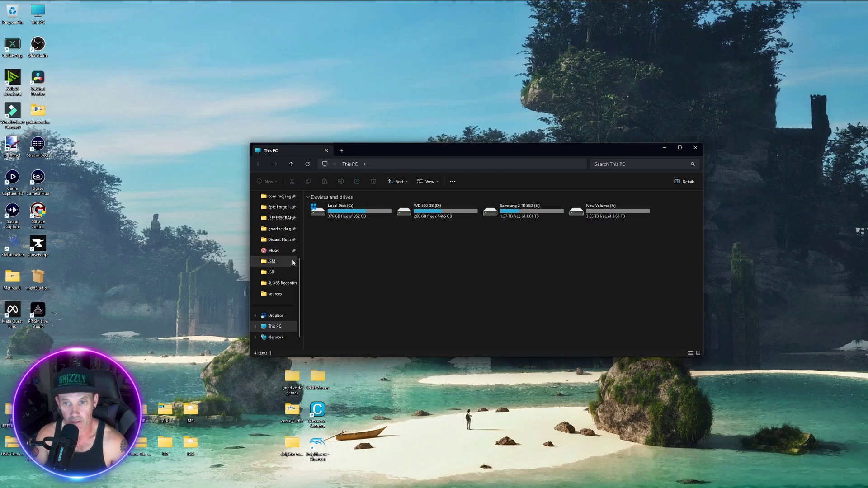
pyautogui.scroll(4, 287, 255)
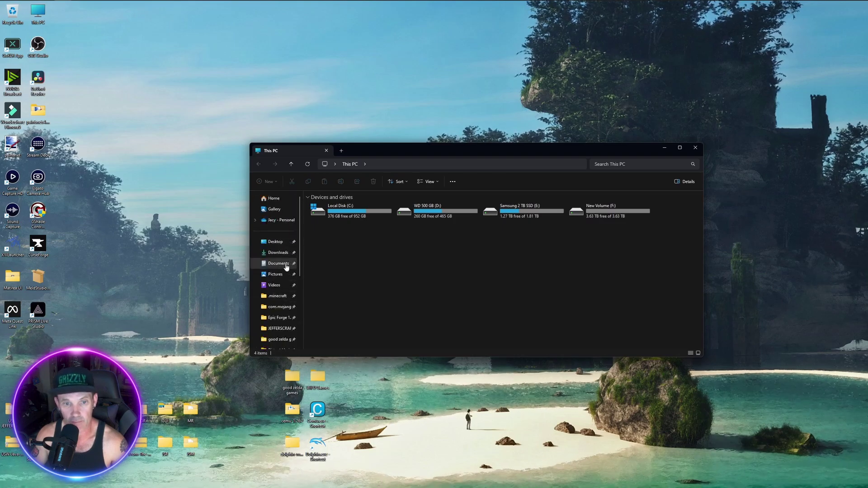
pyautogui.click(296, 255)
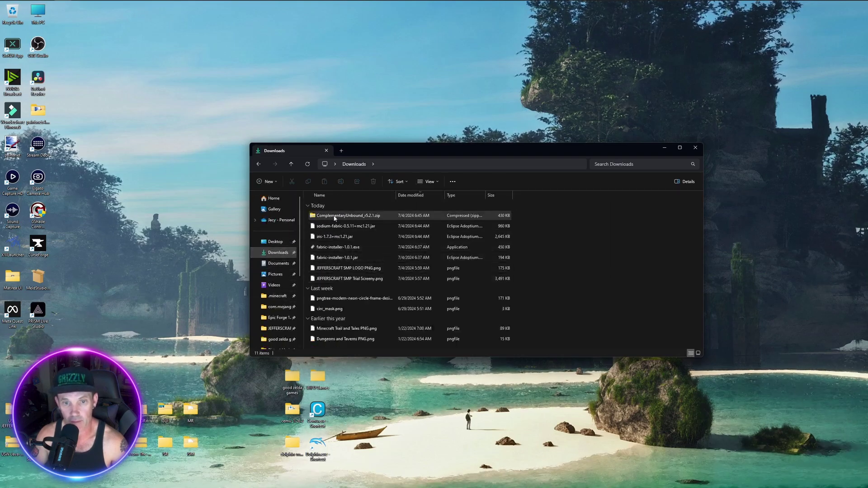
pyautogui.moveTo(348, 216); pyautogui.dragTo(375, 79)
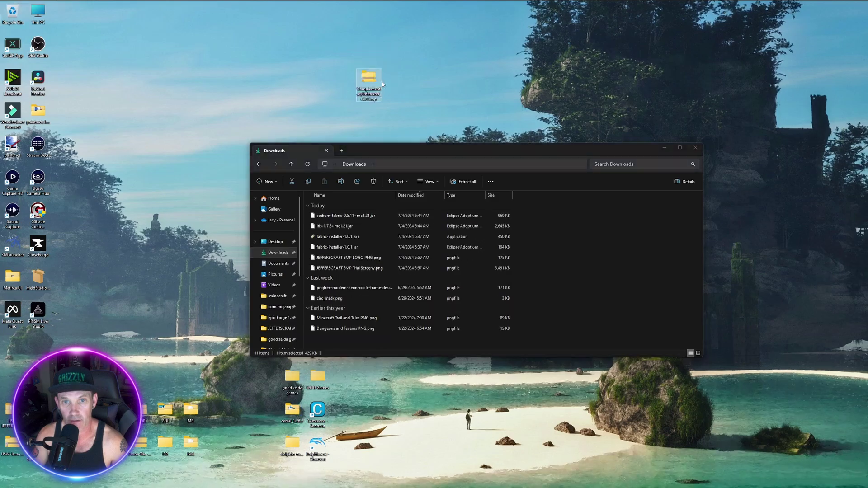
pyautogui.moveTo(341, 216); pyautogui.dragTo(406, 100)
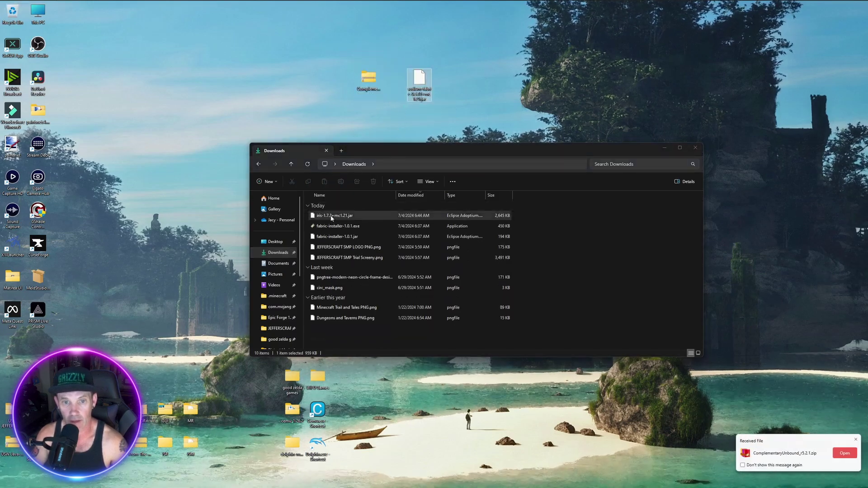
pyautogui.moveTo(331, 216); pyautogui.dragTo(452, 90)
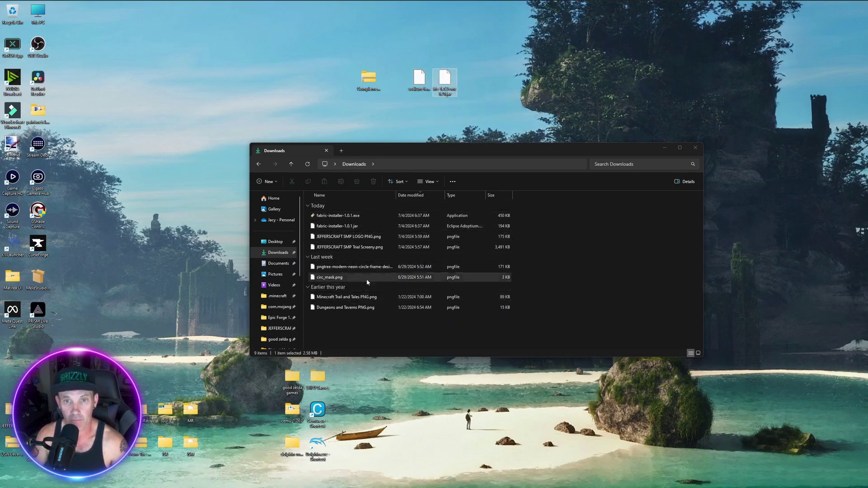
pyautogui.click(695, 147)
pyautogui.moveTo(567, 2)
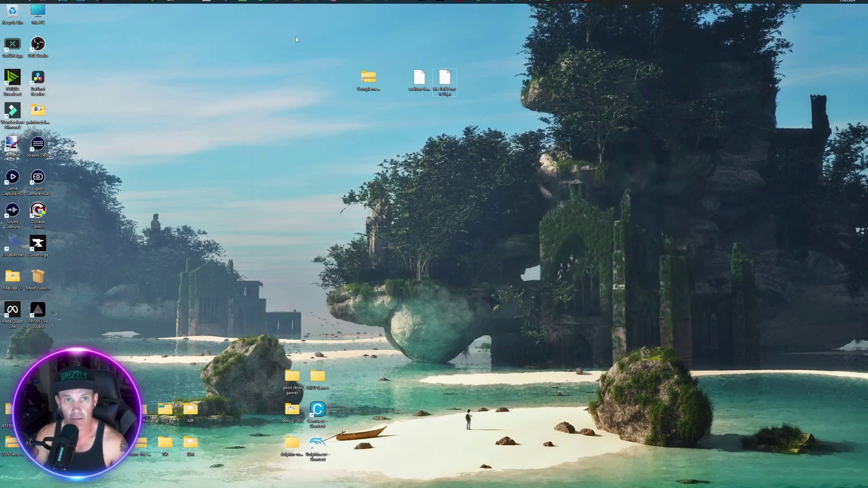
# Restore Chrome showing the Complementary Shaders - Unbound download page
pyautogui.click(444, 80)
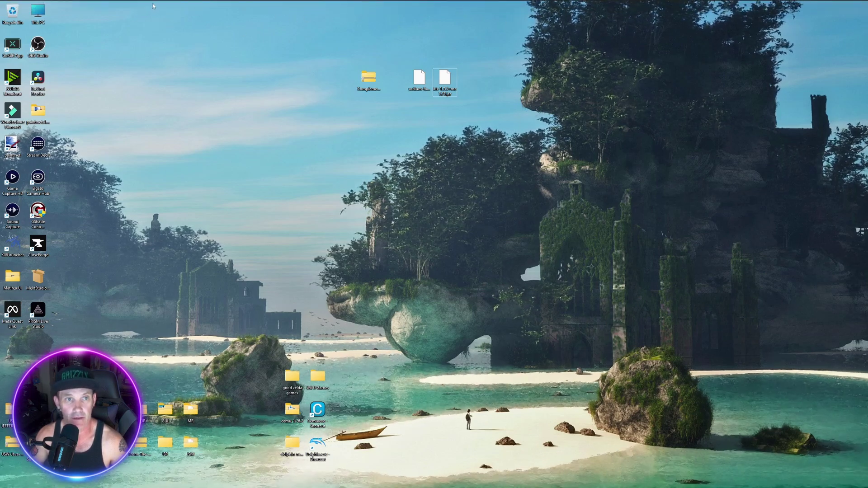
pyautogui.moveTo(497, 8)
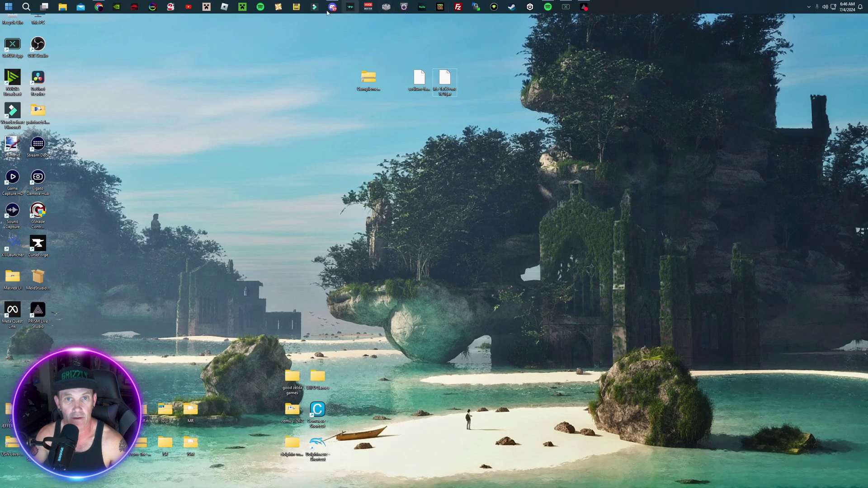
pyautogui.click(98, 6)
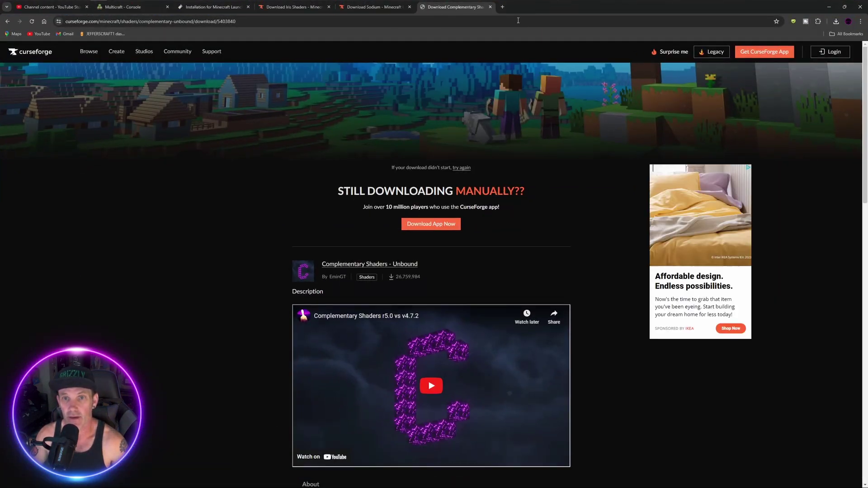
# Search the web for Fabric API in a new tab and open its files list
pyautogui.click(503, 7)
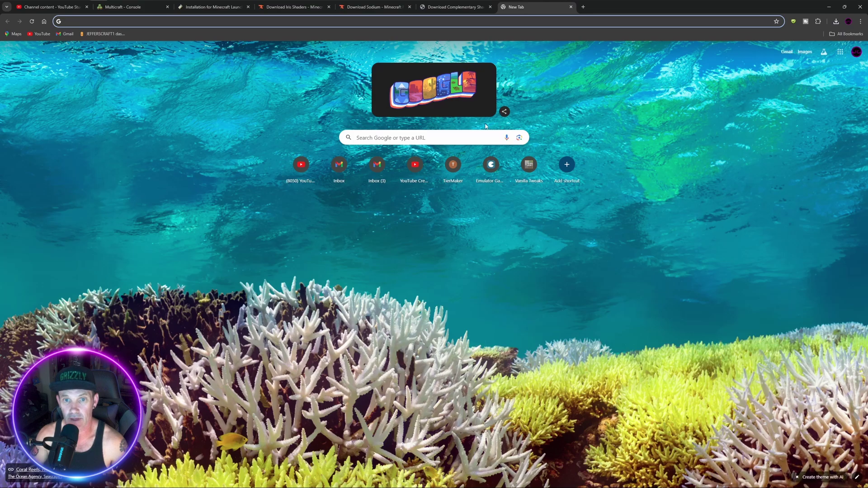
pyautogui.click(466, 136)
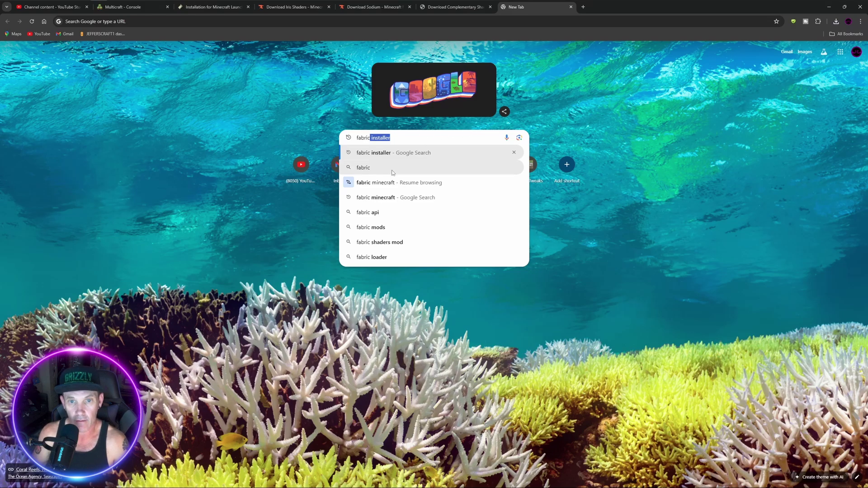
pyautogui.click(377, 210)
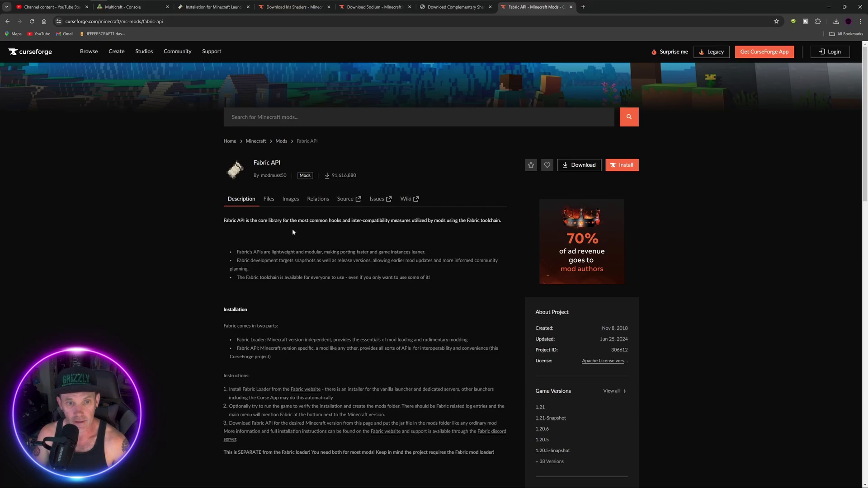
pyautogui.click(268, 200)
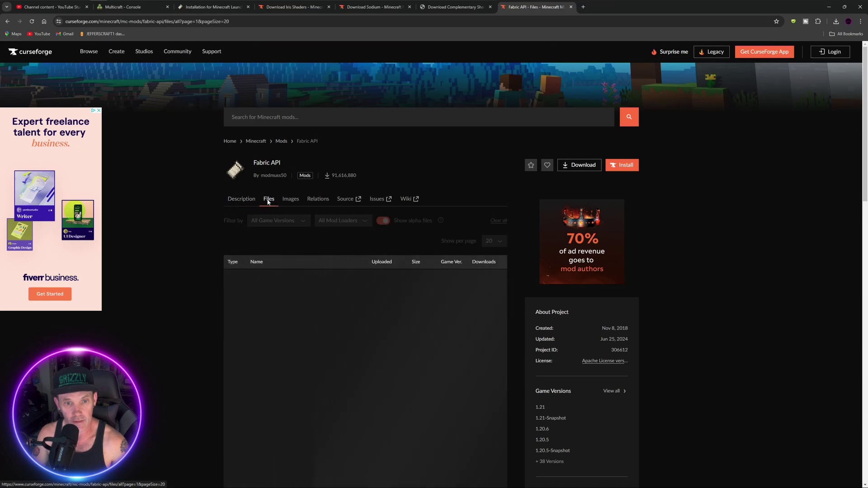
# Filter to 1.21 Fabric builds, download fabric-api-0.100.4+1.21.jar, verify it, and minimize Chrome
pyautogui.click(264, 244)
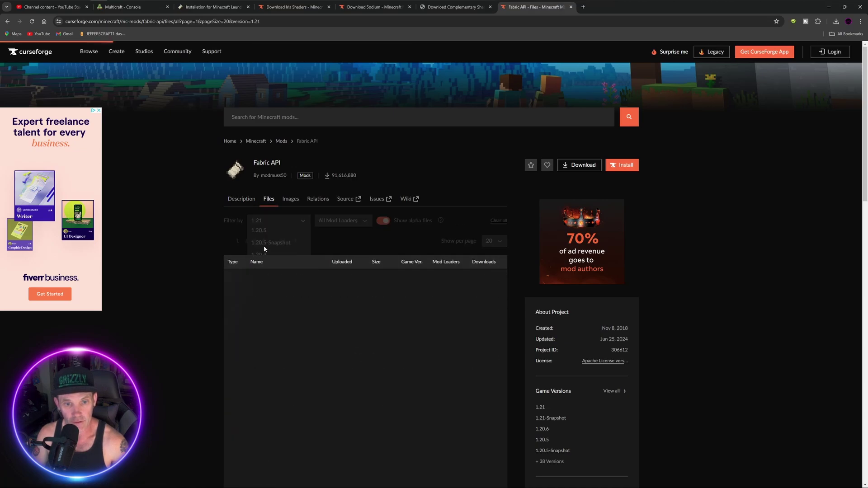
pyautogui.click(364, 223)
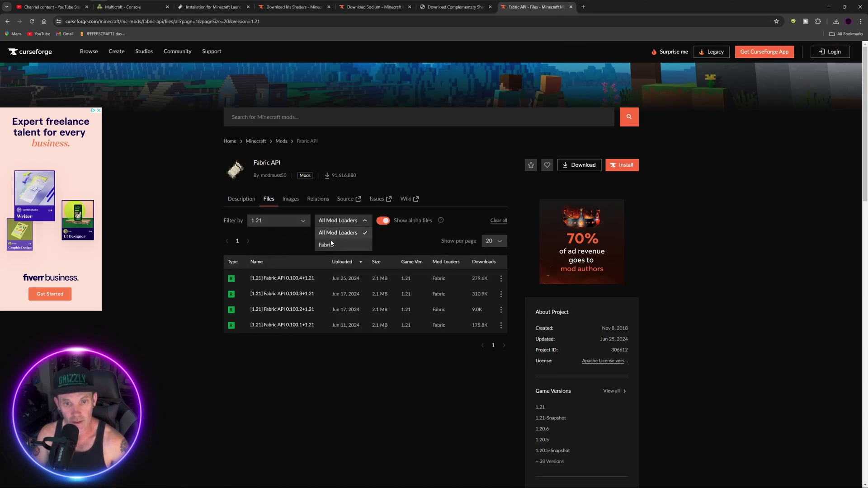
pyautogui.click(344, 243)
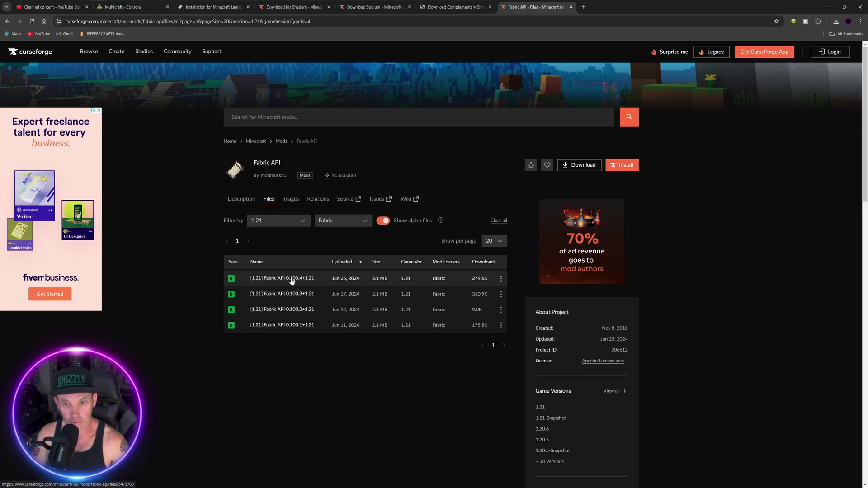
pyautogui.click(285, 279)
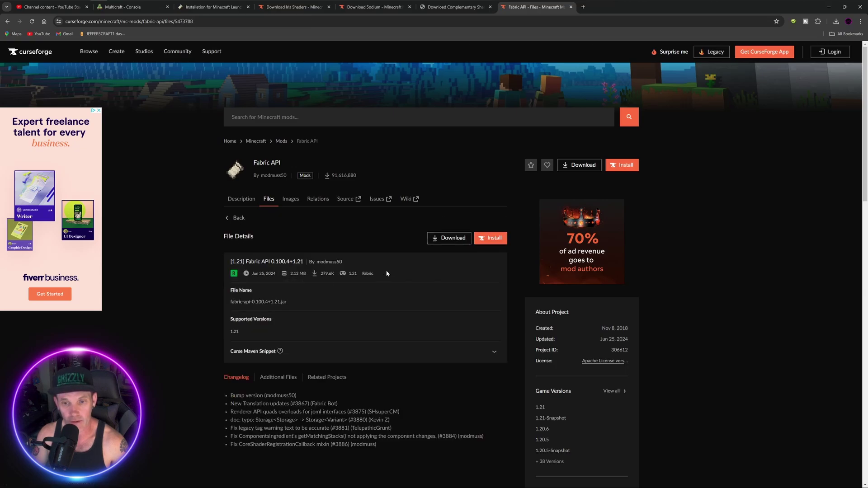
pyautogui.click(452, 240)
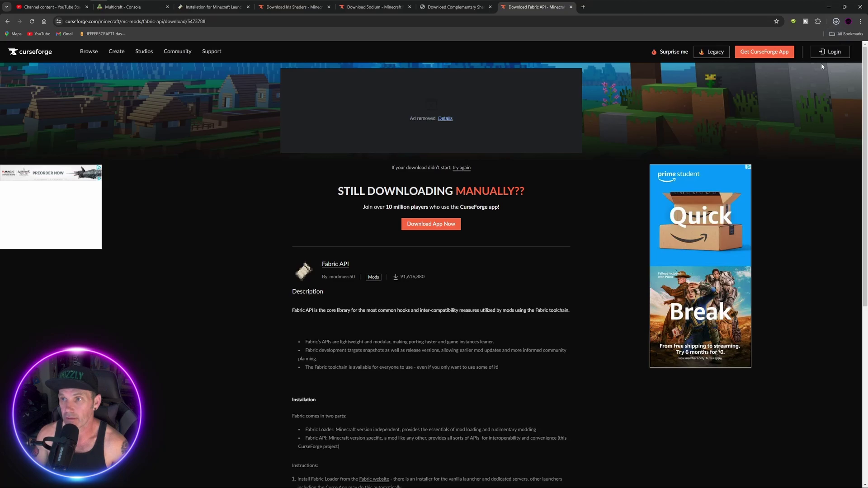
pyautogui.click(840, 21)
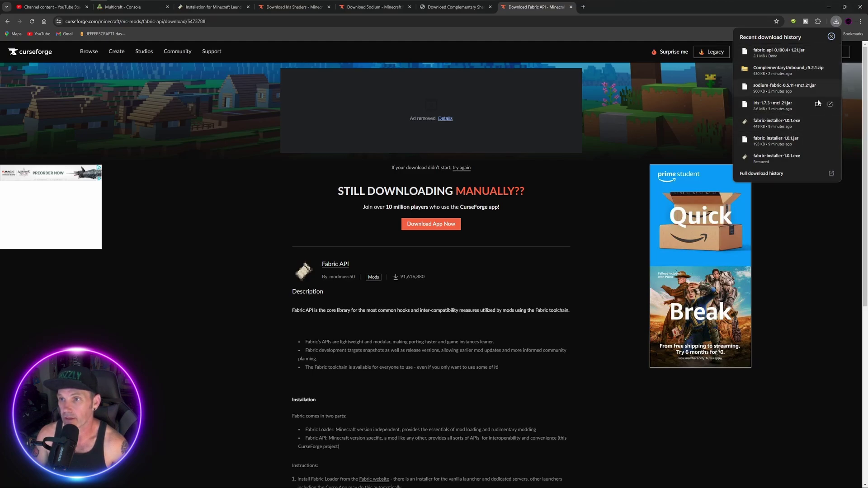
pyautogui.click(828, 7)
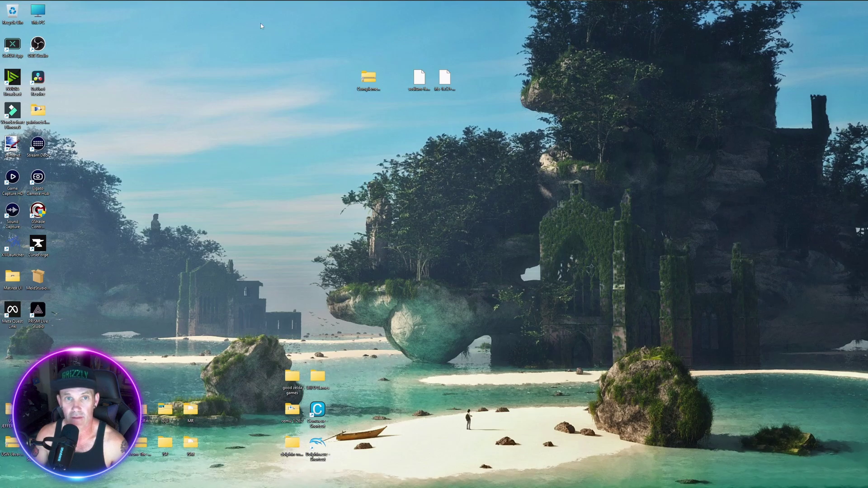
# Move fabric-api-0.100.4+1.21.jar from Downloads onto the desktop
pyautogui.moveTo(208, 1)
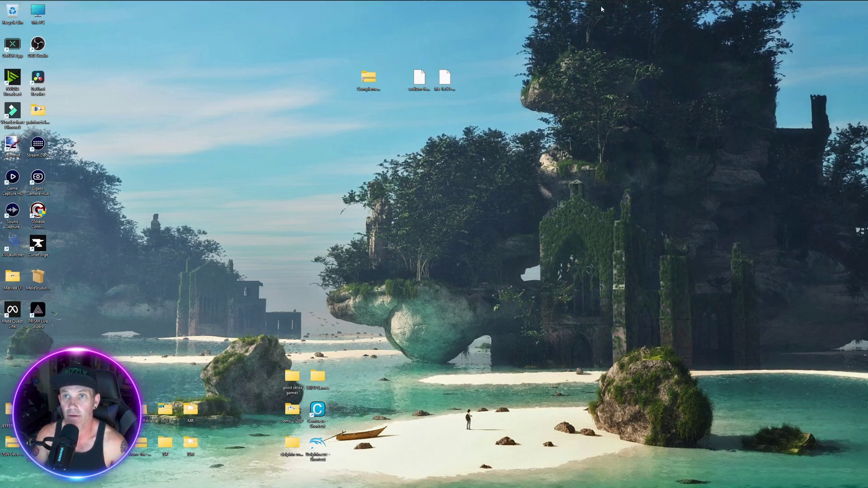
pyautogui.press('super+e')
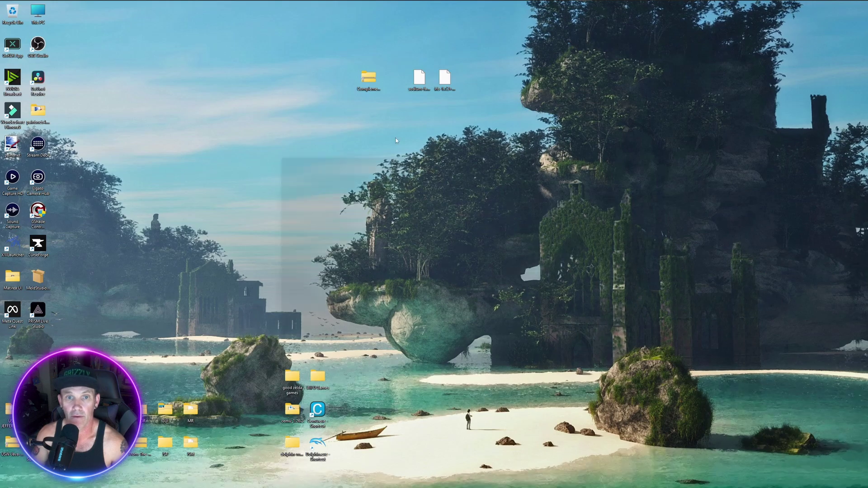
pyautogui.scroll(4, 296, 224)
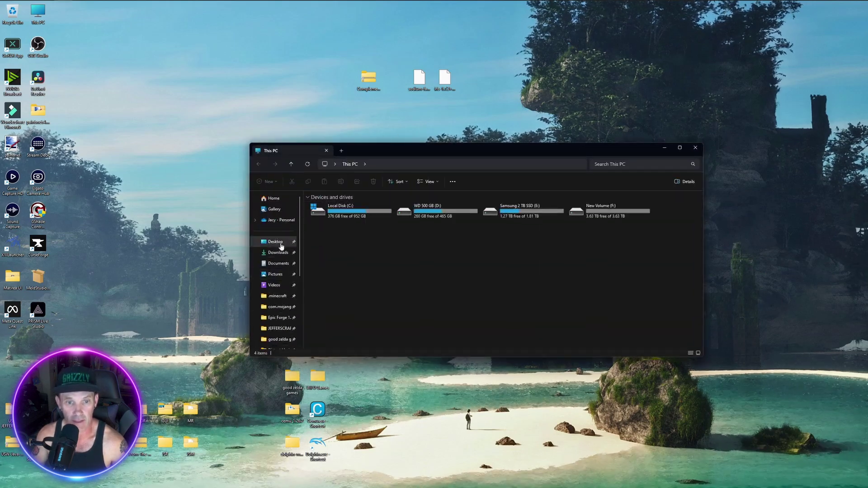
pyautogui.click(280, 251)
pyautogui.moveTo(340, 216); pyautogui.dragTo(469, 82)
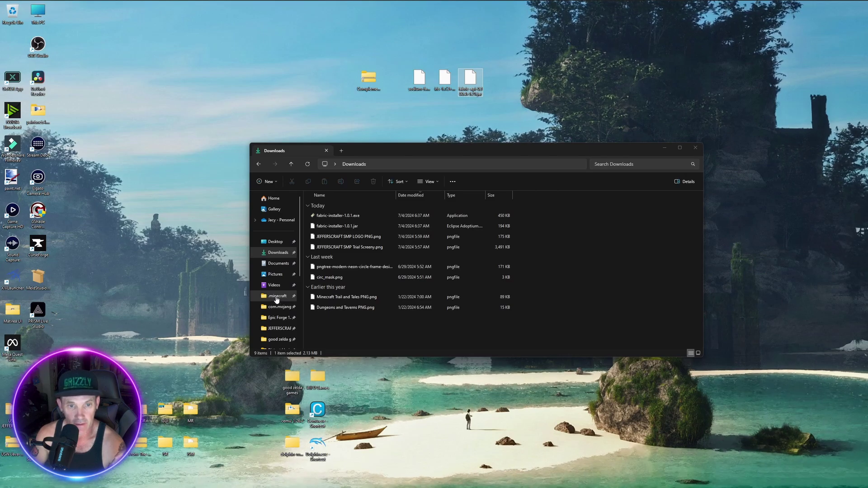
# Navigate File Explorer to the .minecraft folder
pyautogui.scroll(-1, 276, 299)
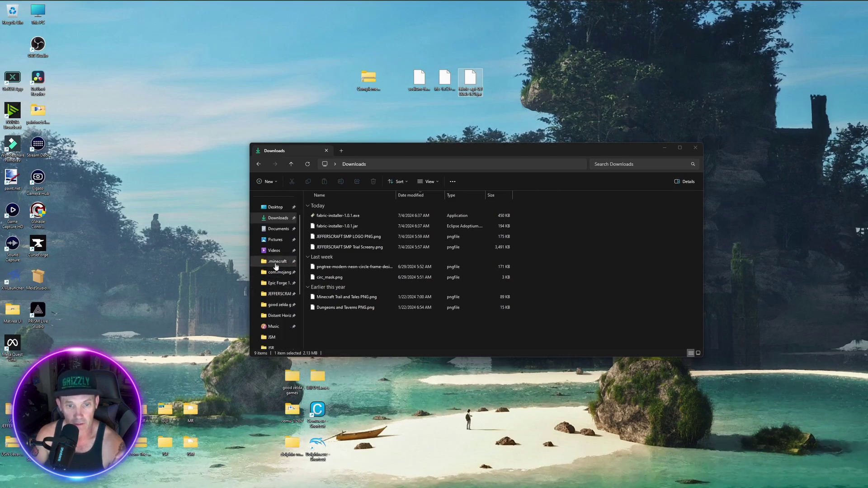
pyautogui.scroll(-2, 275, 271)
pyautogui.scroll(2, 276, 284)
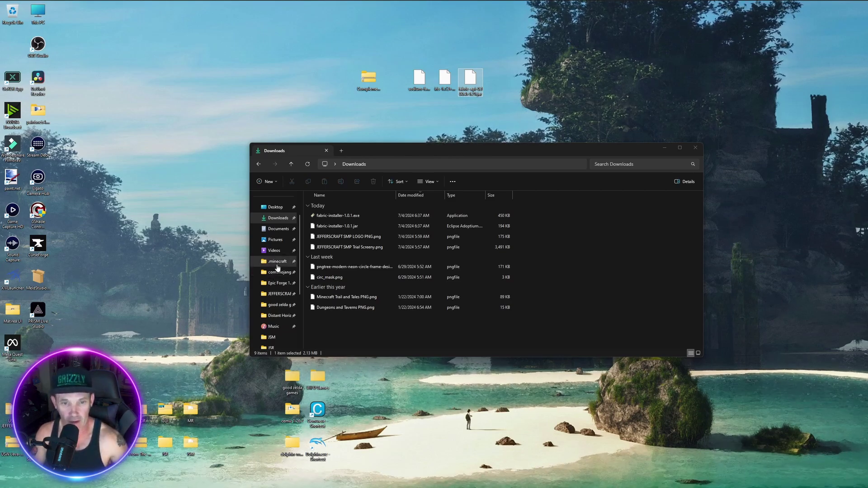
pyautogui.scroll(2, 280, 272)
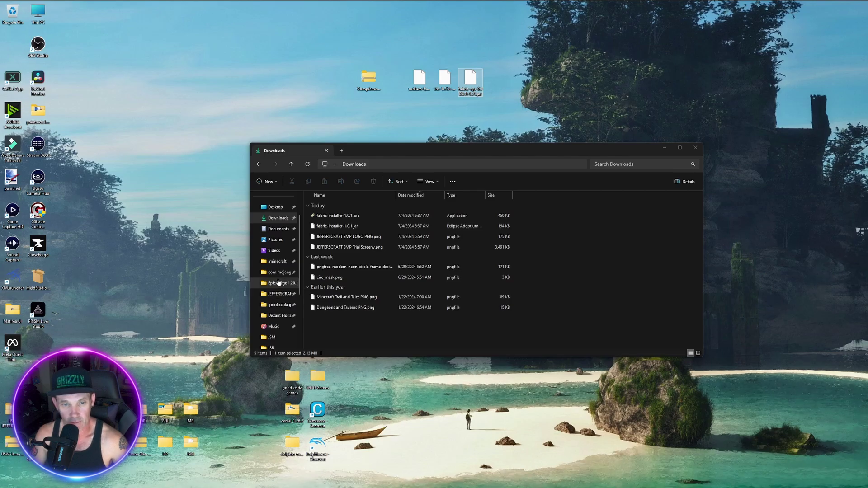
pyautogui.click(277, 296)
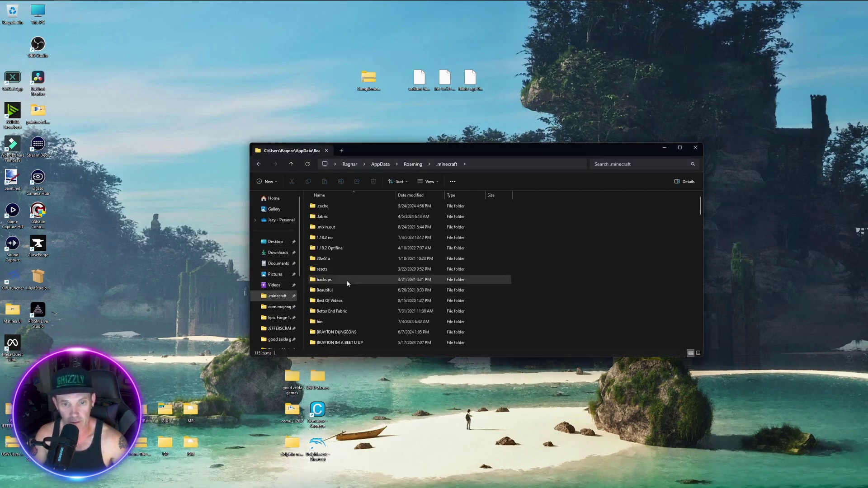
# Open the empty mods folder inside .minecraft's Fabric 1.21 folder
pyautogui.scroll(-5, 346, 280)
pyautogui.scroll(-1, 348, 287)
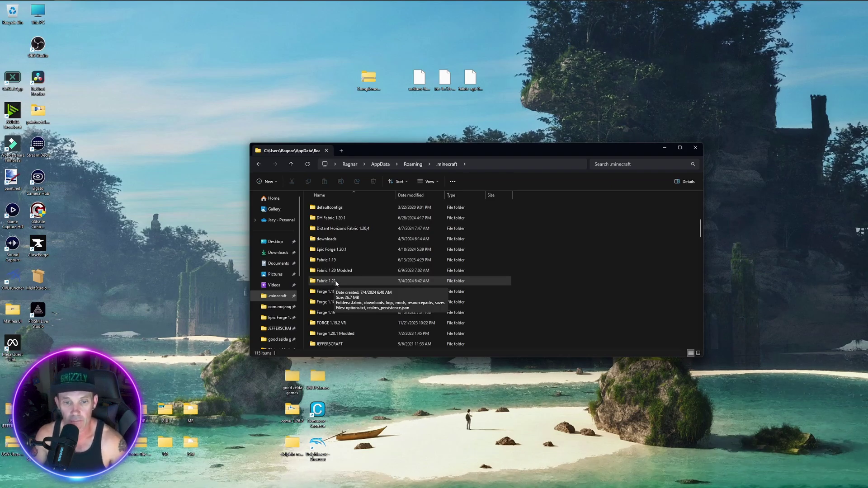
pyautogui.doubleClick(335, 281)
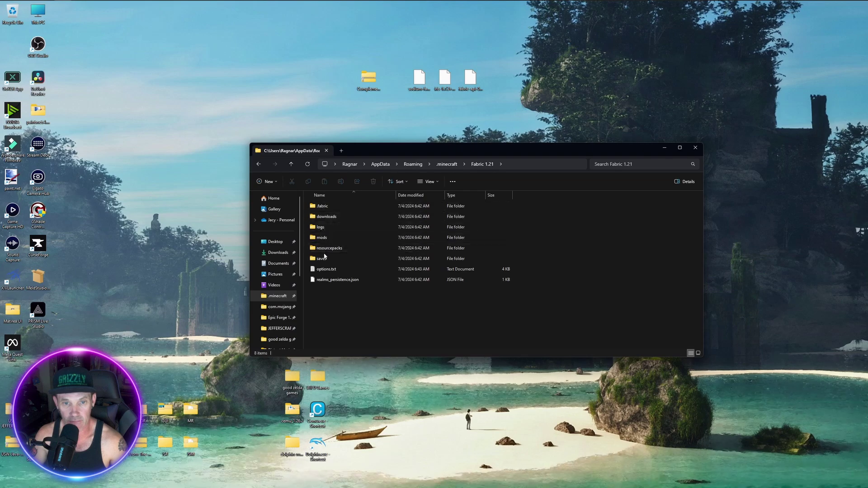
pyautogui.doubleClick(335, 240)
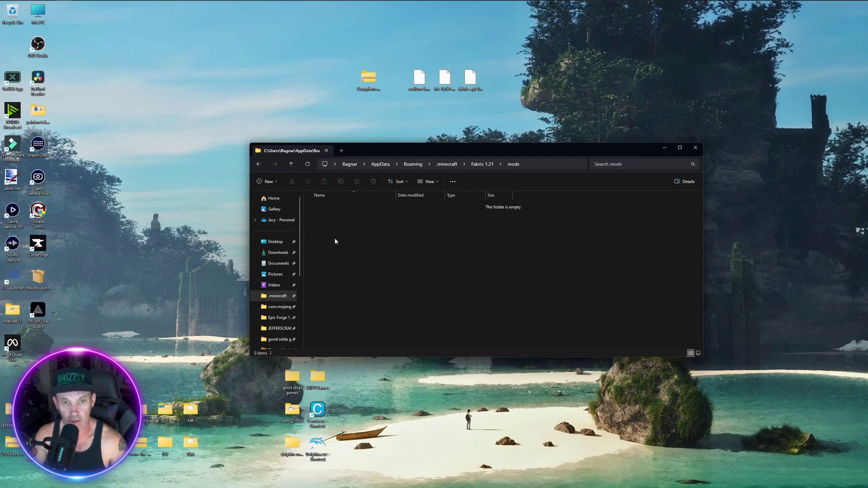
# Move the Sodium, Iris and Fabric API jars from the desktop into mods, then close Explorer
pyautogui.moveTo(422, 85); pyautogui.dragTo(341, 228)
pyautogui.moveTo(436, 91); pyautogui.dragTo(340, 237)
pyautogui.moveTo(472, 84); pyautogui.dragTo(334, 245)
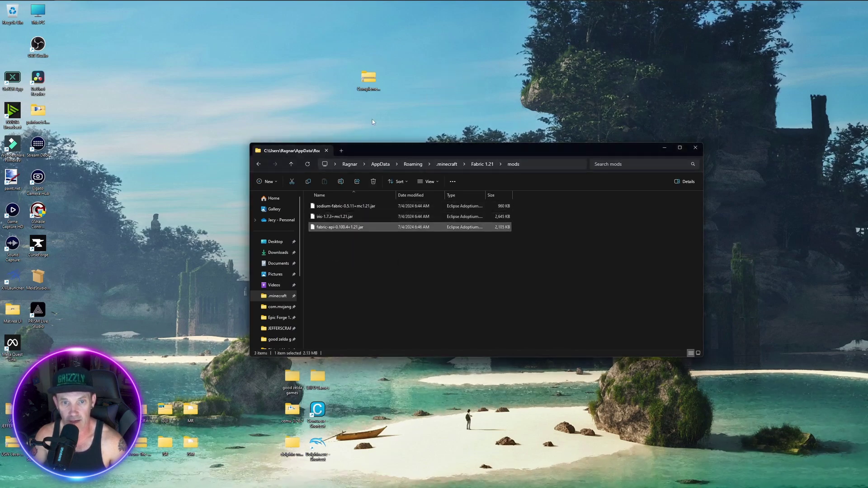
pyautogui.click(258, 164)
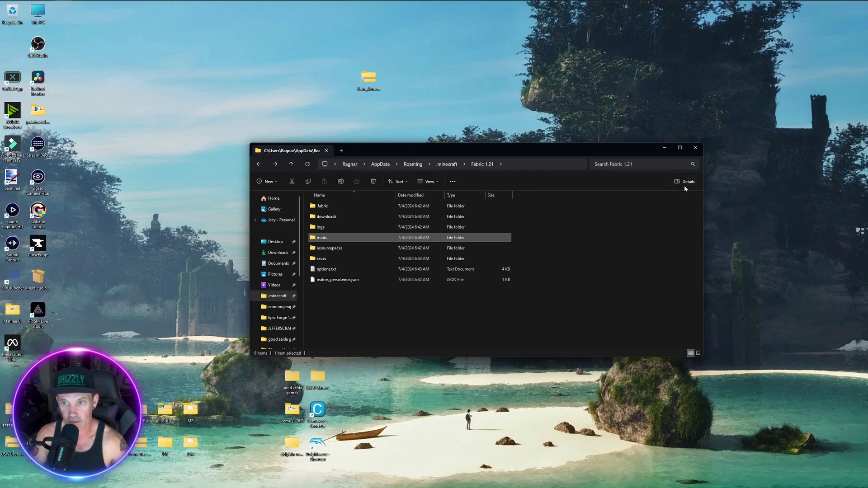
pyautogui.click(695, 149)
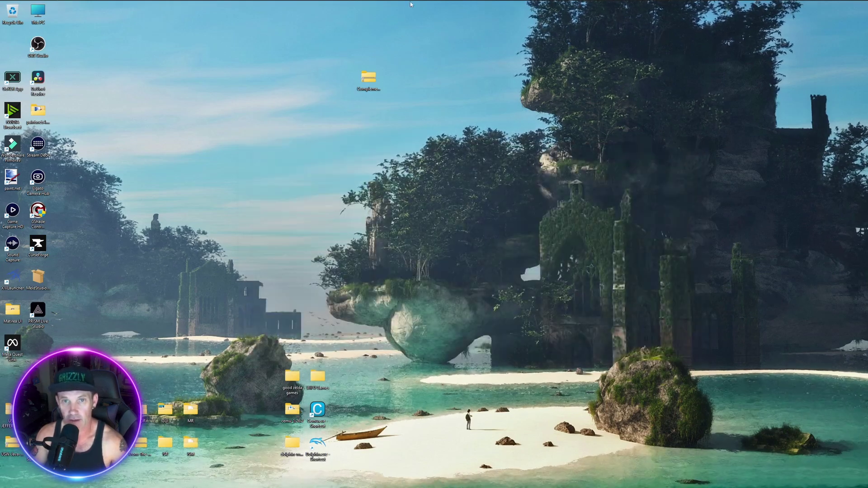
# Bring up the Minecraft Launcher on the Java Edition play page
pyautogui.moveTo(411, 4)
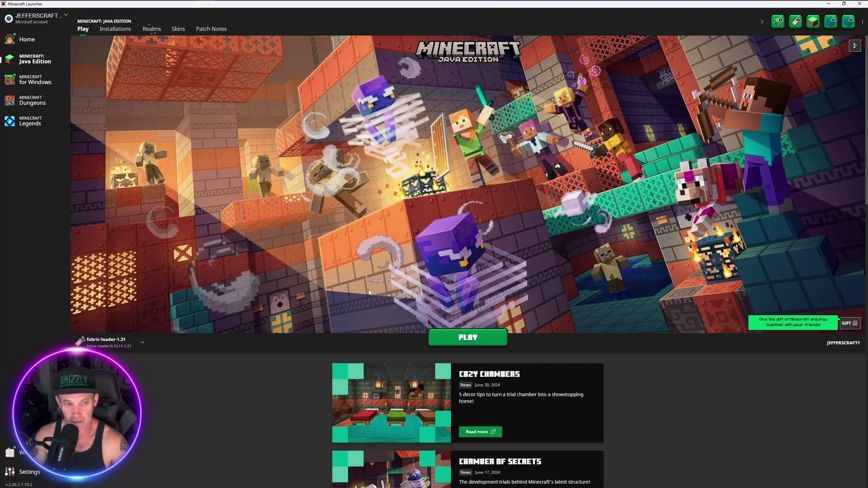
# Select the Fabric 1.21 installation and launch it with PLAY
pyautogui.click(141, 346)
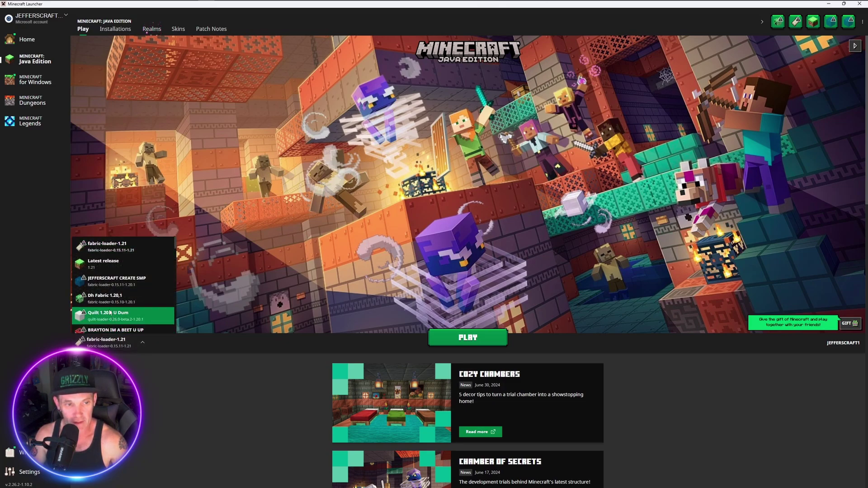
pyautogui.scroll(-8, 109, 312)
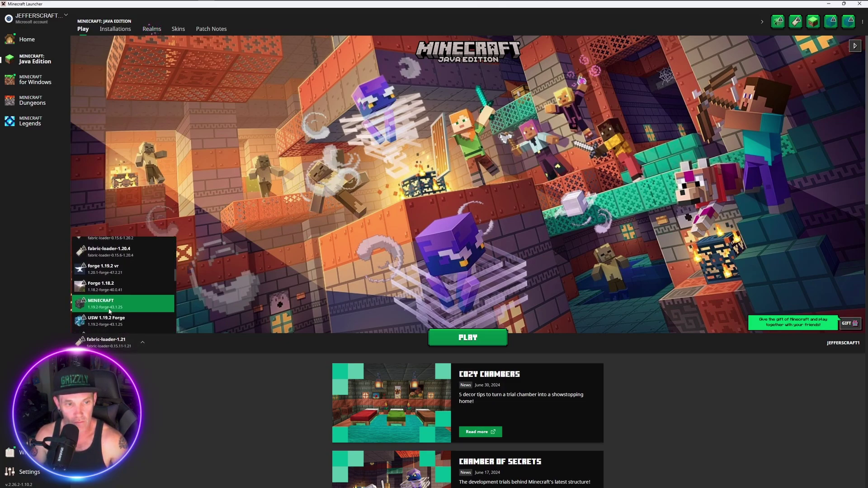
pyautogui.scroll(-10, 109, 311)
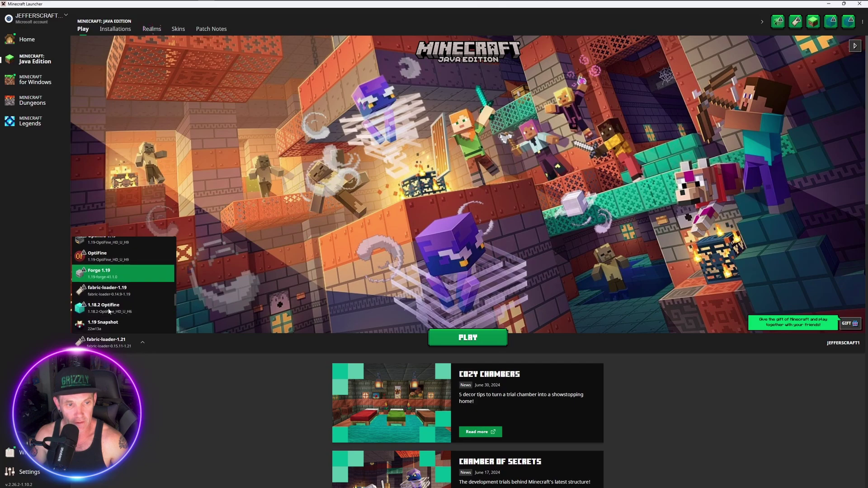
pyautogui.scroll(-6, 108, 311)
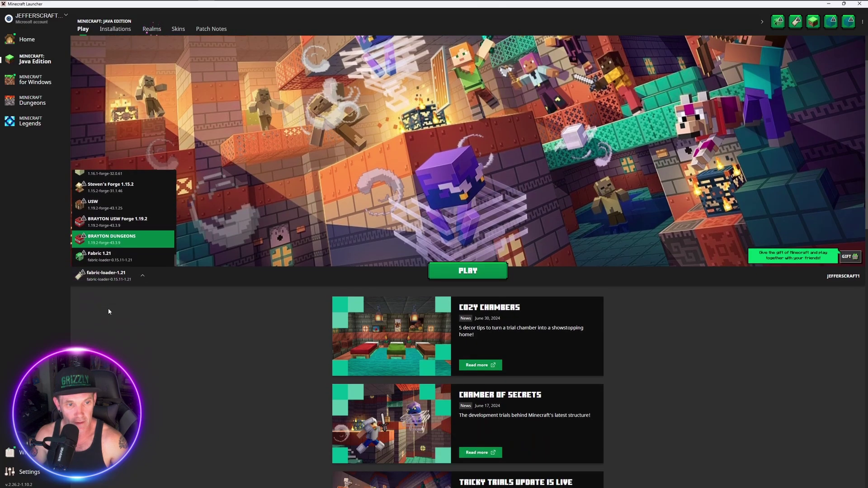
pyautogui.click(100, 257)
pyautogui.click(468, 270)
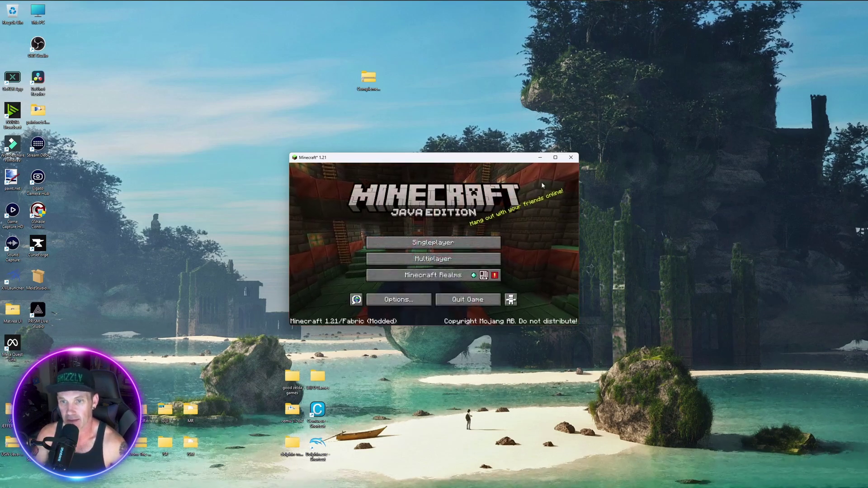
# Maximize Minecraft, check that the Iris shader pack list is empty, then minimize the game
pyautogui.click(555, 157)
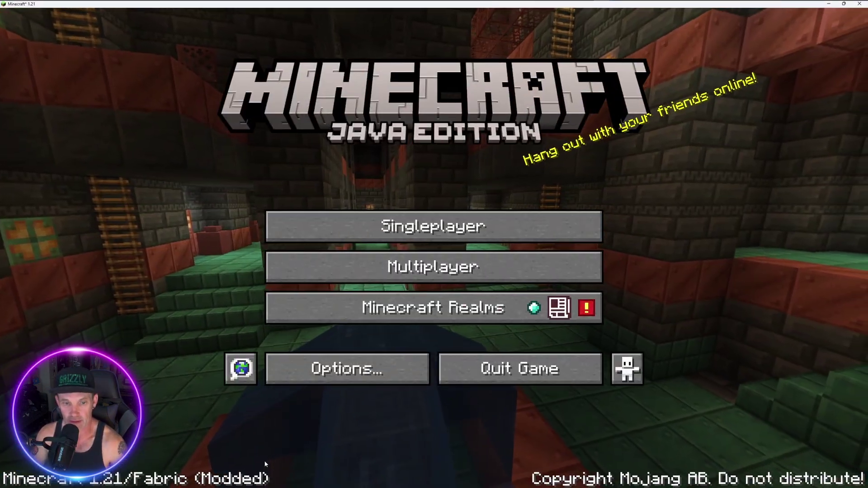
pyautogui.click(394, 374)
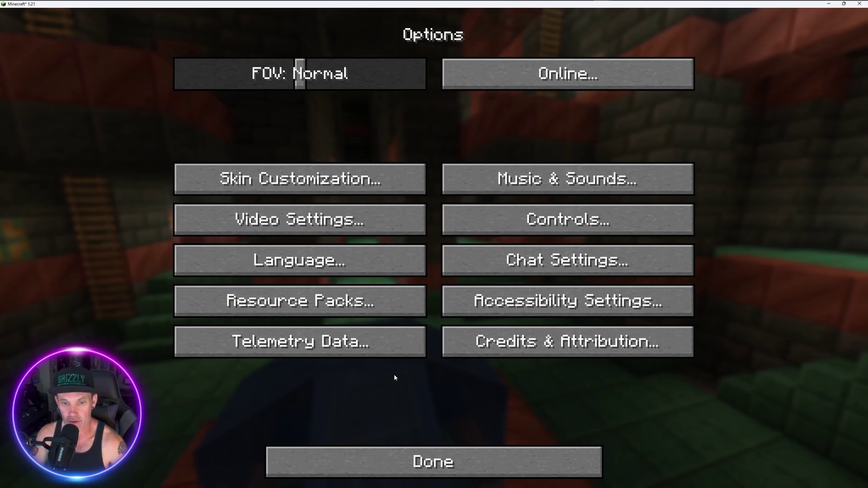
pyautogui.click(355, 231)
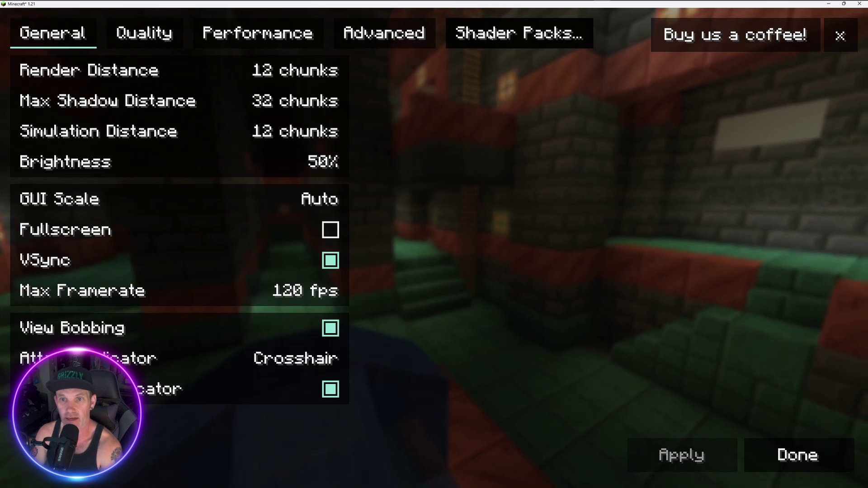
pyautogui.click(490, 37)
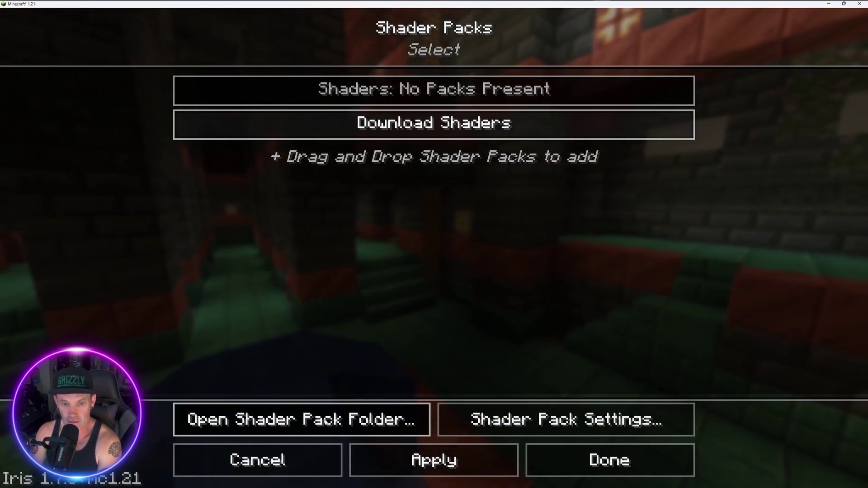
pyautogui.click(565, 458)
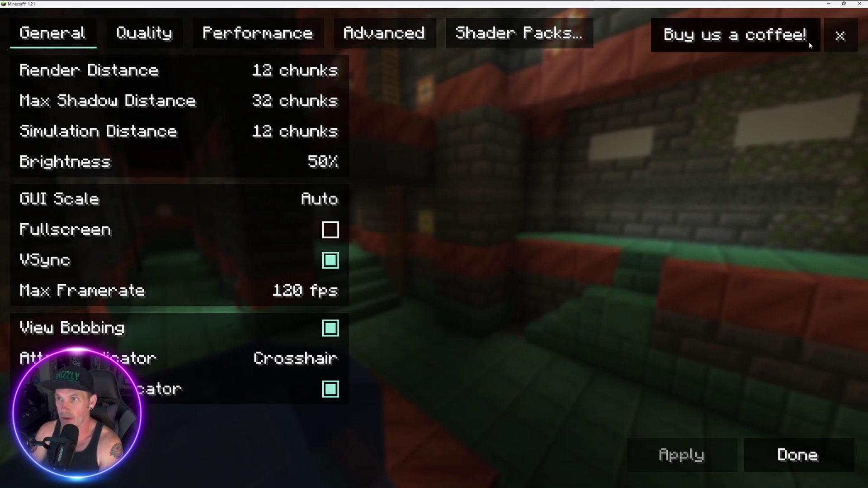
pyautogui.click(828, 4)
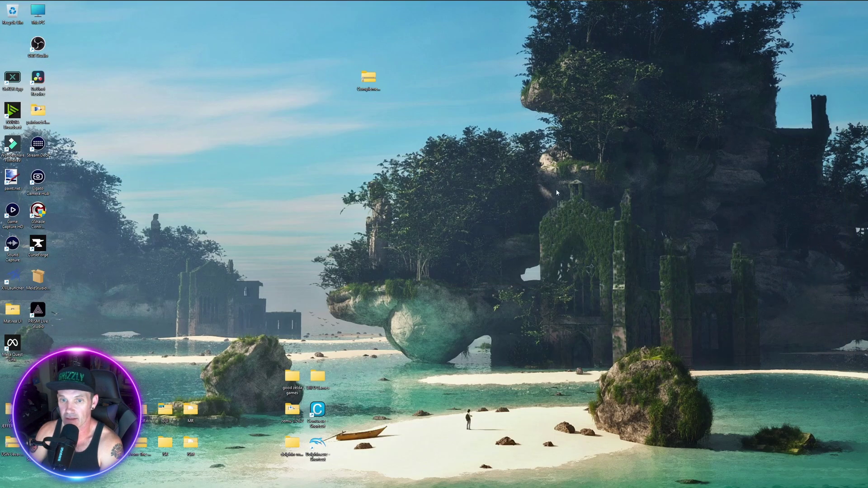
# Move the Complementary Unbound zip into .minecraft > Fabric 1.21 > shaderpacks, then close Explorer
pyautogui.moveTo(510, 5)
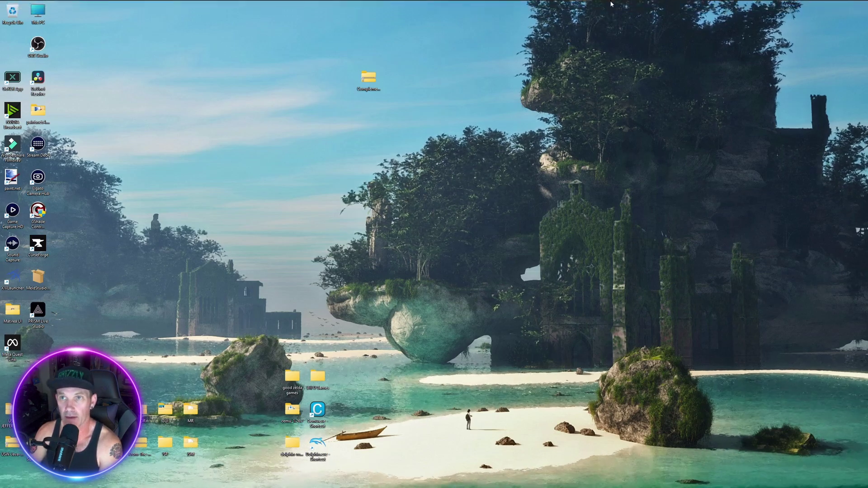
pyautogui.press('super+e')
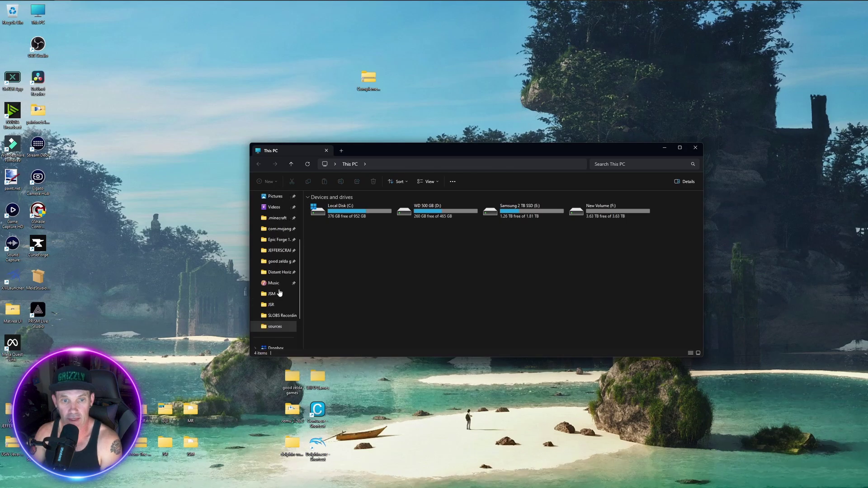
pyautogui.click(278, 296)
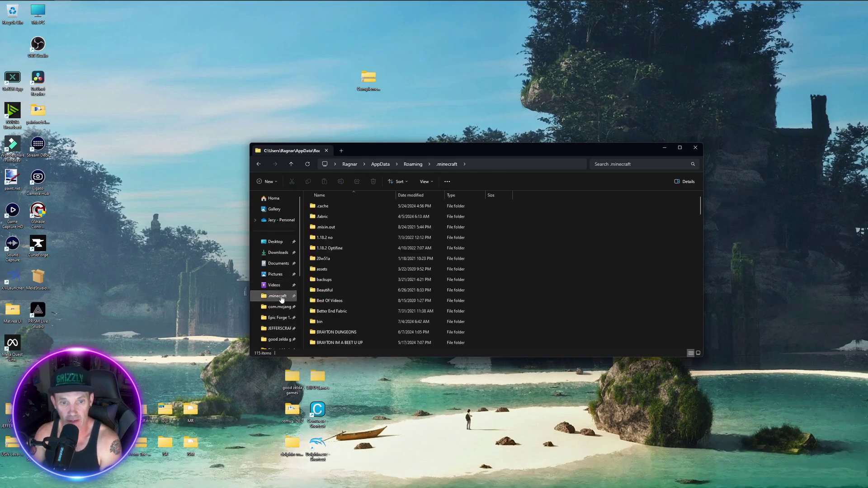
pyautogui.scroll(-4, 346, 312)
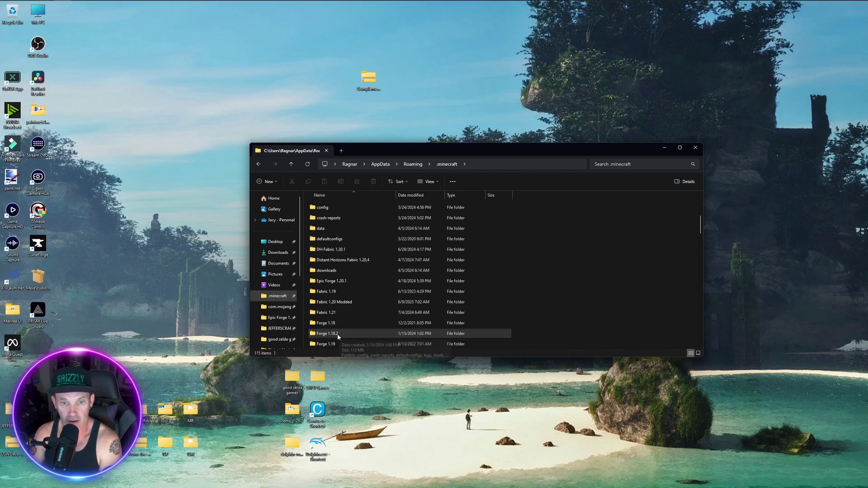
pyautogui.doubleClick(328, 313)
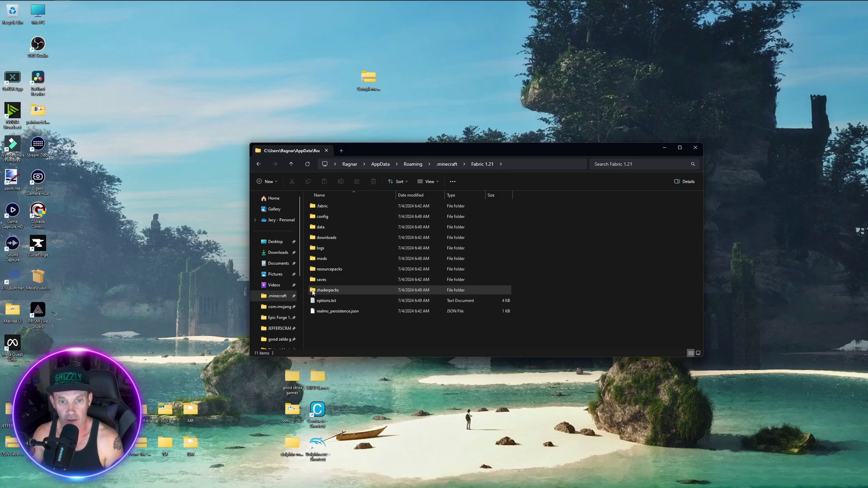
pyautogui.doubleClick(347, 291)
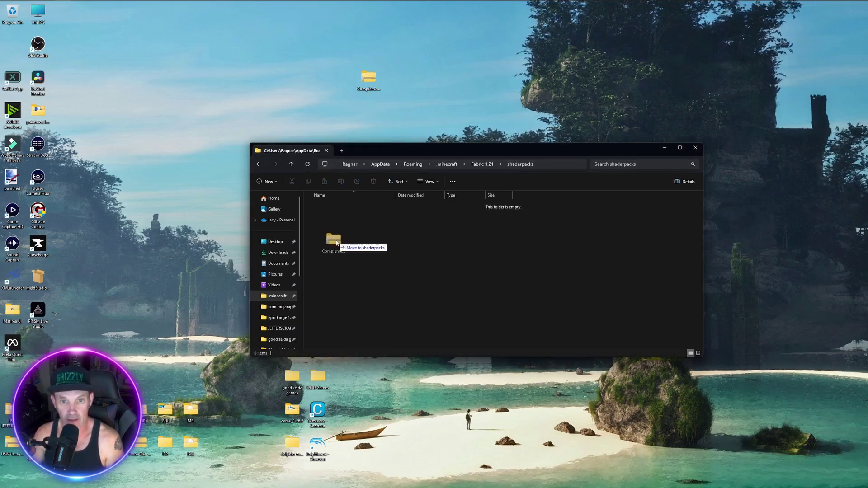
pyautogui.click(694, 148)
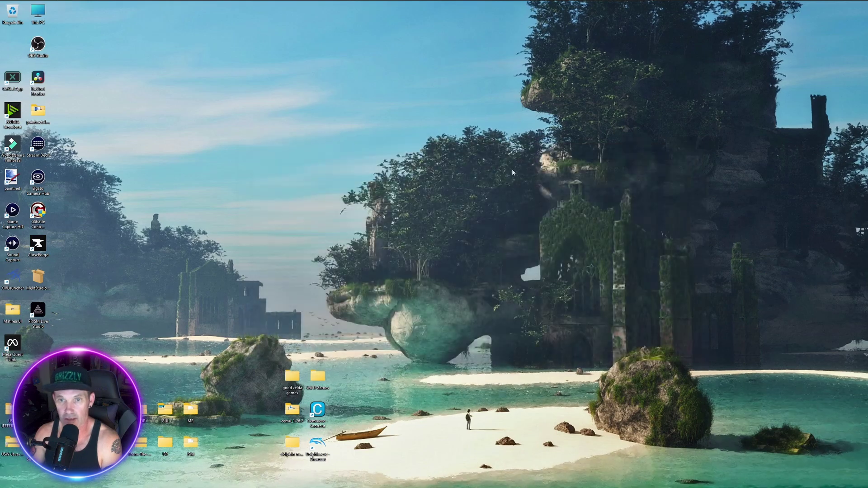
# Apply ComplementaryUnbound_r5.2.1.zip from Shader Packs and back out of Video Settings
pyautogui.moveTo(433, 7)
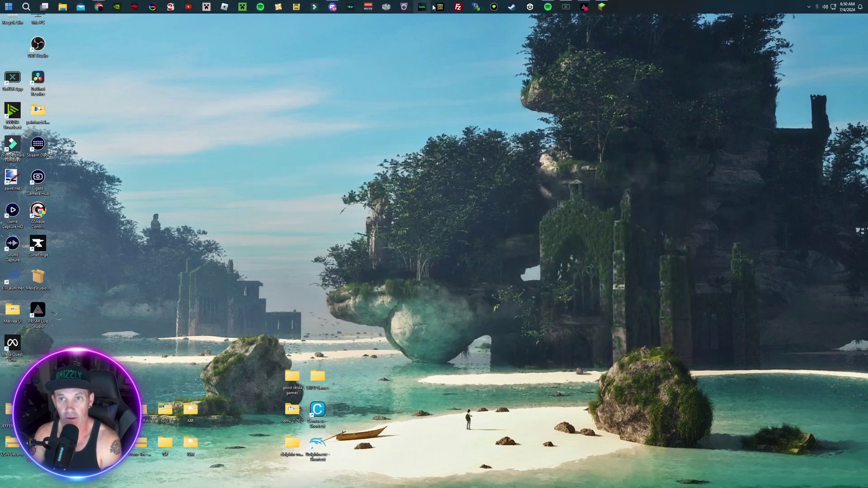
pyautogui.click(589, 8)
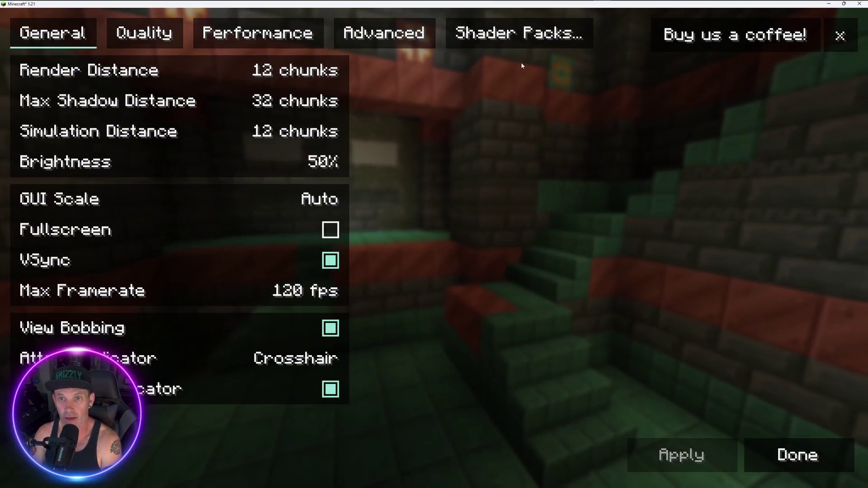
pyautogui.click(485, 40)
pyautogui.click(422, 135)
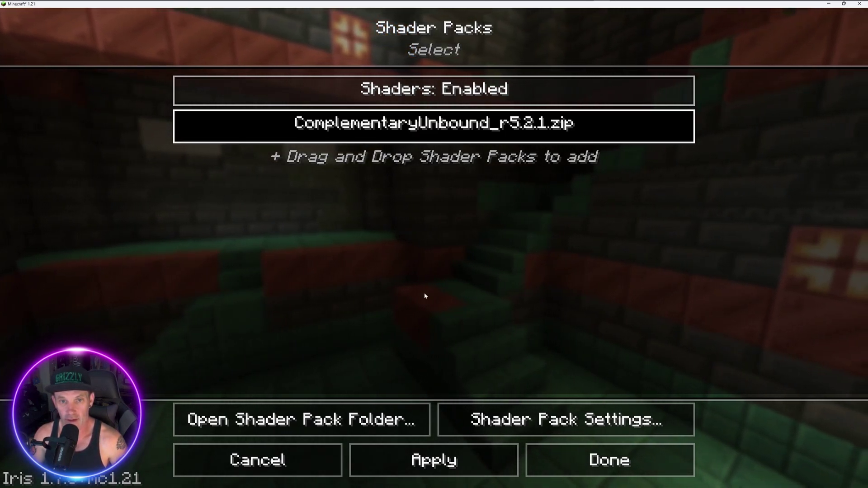
pyautogui.click(456, 457)
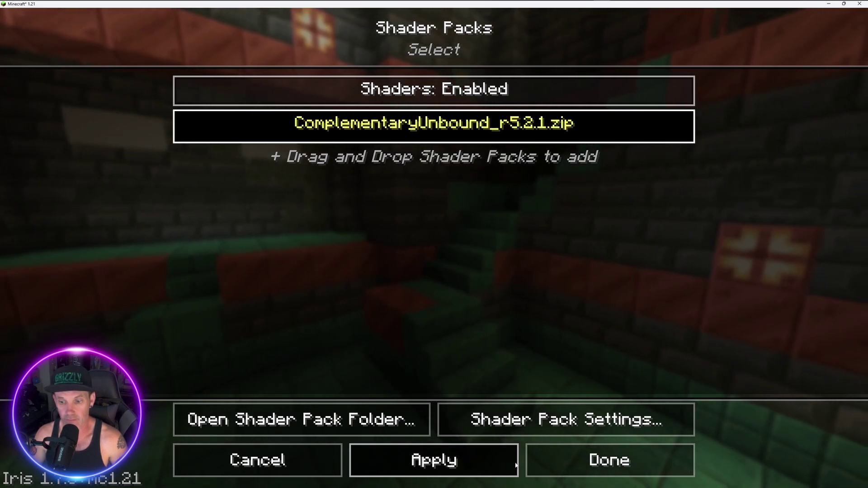
pyautogui.click(557, 458)
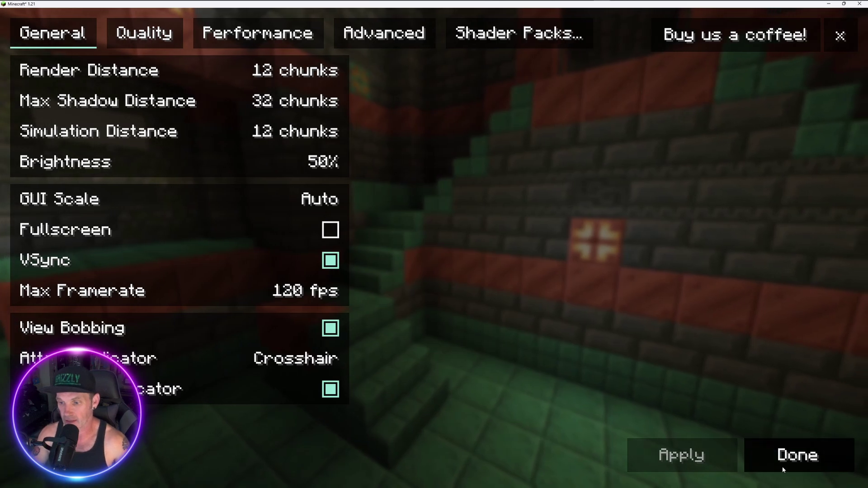
pyautogui.click(816, 461)
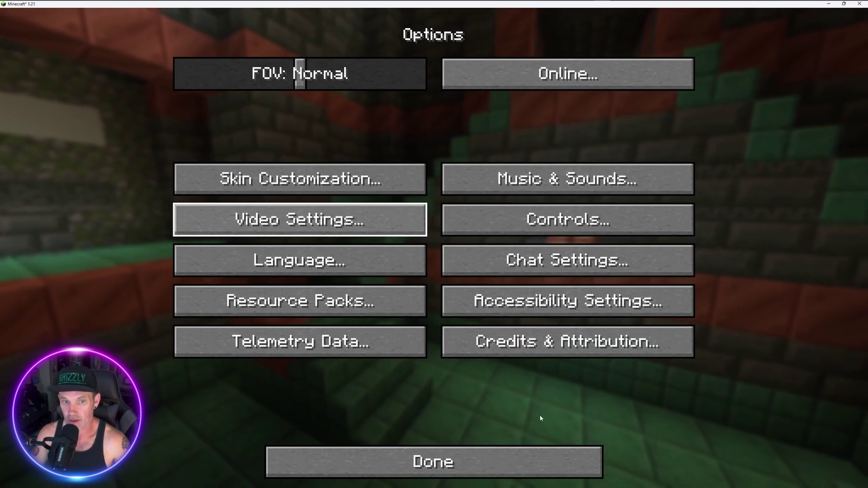
# Start a new world from the title screen with game mode set to Creative
pyautogui.click(551, 464)
pyautogui.click(388, 239)
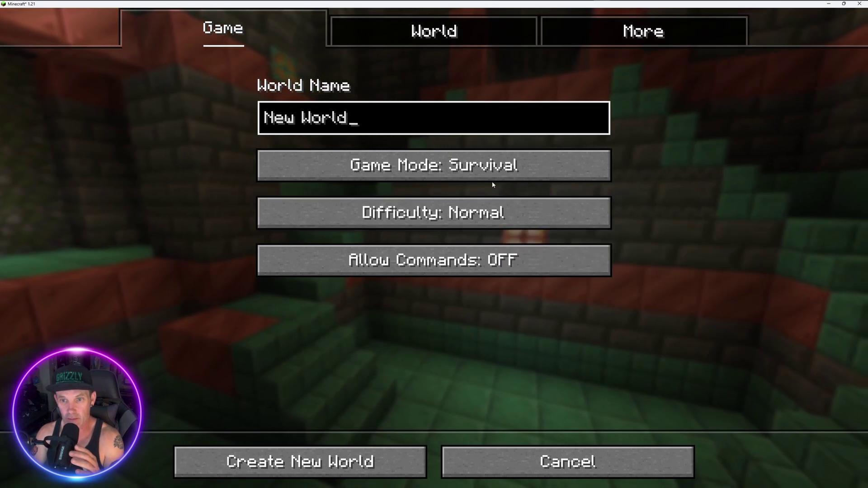
pyautogui.click(574, 171)
pyautogui.click(475, 169)
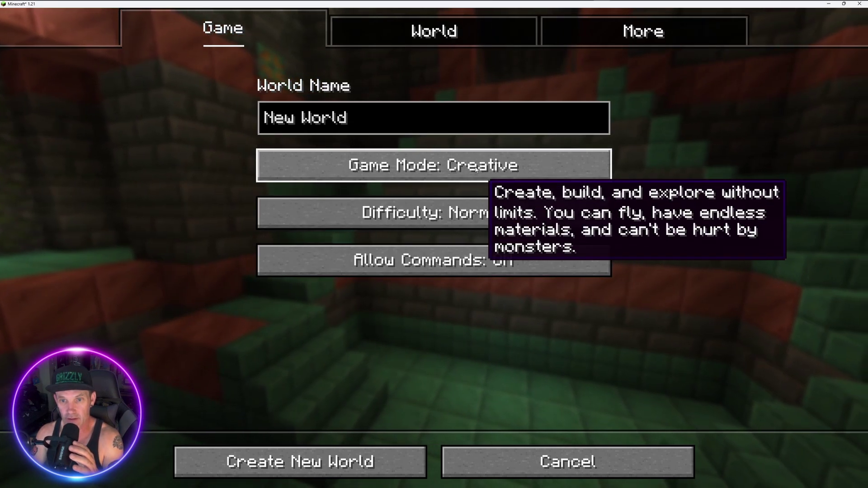
# Rename the world to 'Test' and create it
pyautogui.click(364, 121)
pyautogui.press('BackSpace')
pyautogui.press('BackSpace')
pyautogui.press('BackSpace')
pyautogui.press('BackSpace')
pyautogui.press('BackSpace')
pyautogui.press('BackSpace')
pyautogui.press('BackSpace')
pyautogui.press('BackSpace')
pyautogui.press('BackSpace')
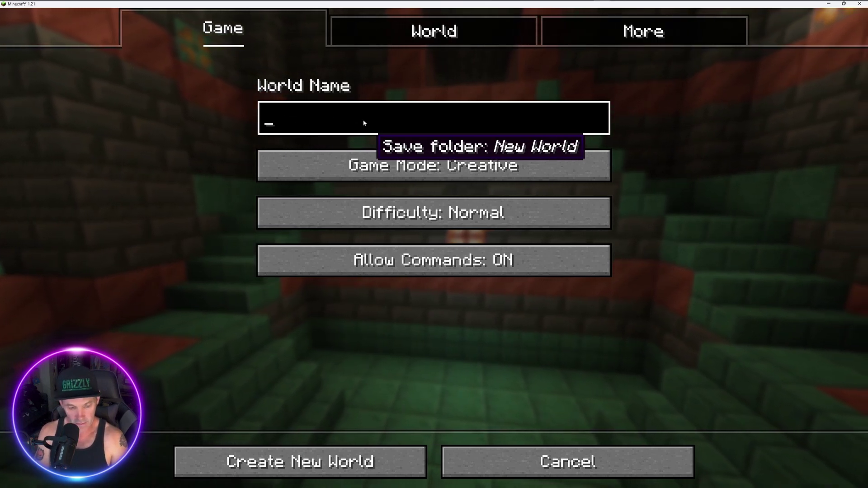
pyautogui.write('Test')
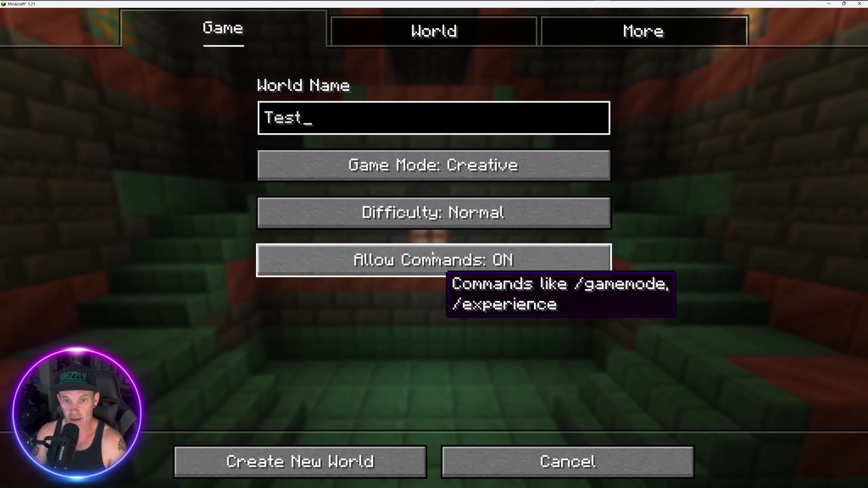
pyautogui.click(388, 461)
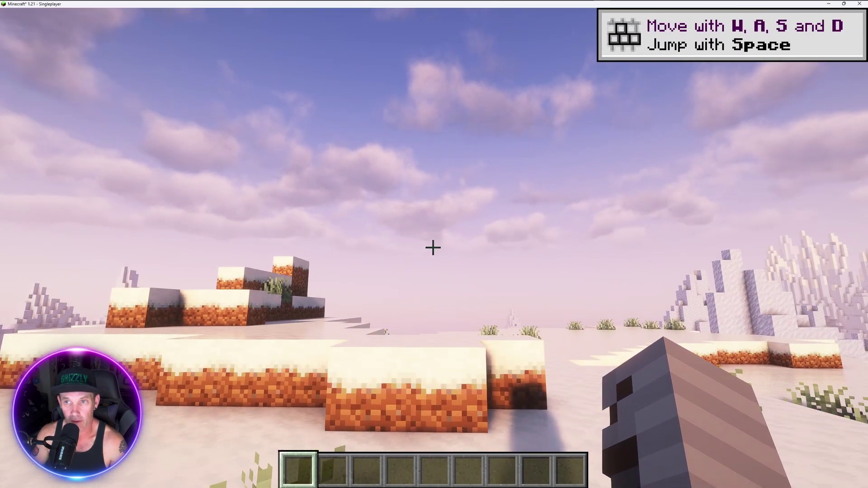
pyautogui.press('w')
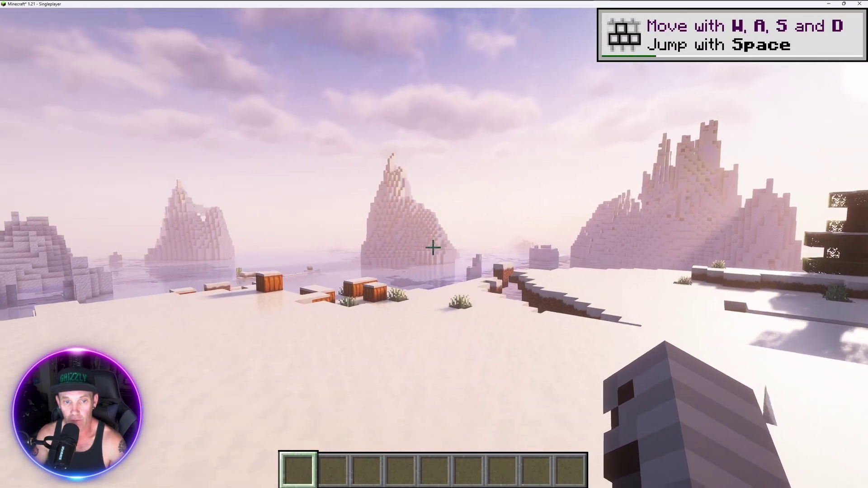
pyautogui.press('w')
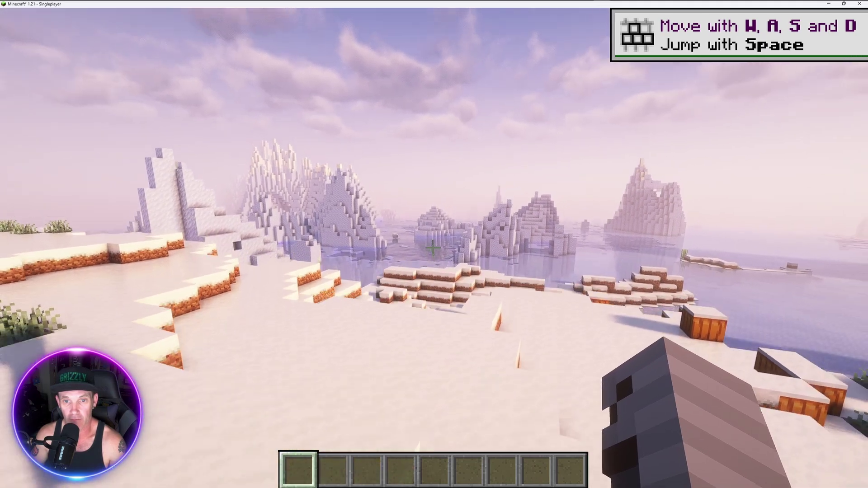
pyautogui.press('w')
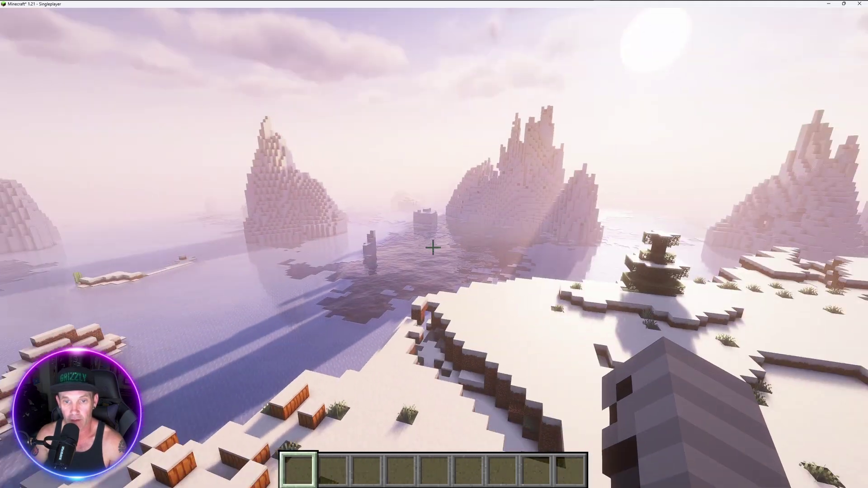
pyautogui.press('w')
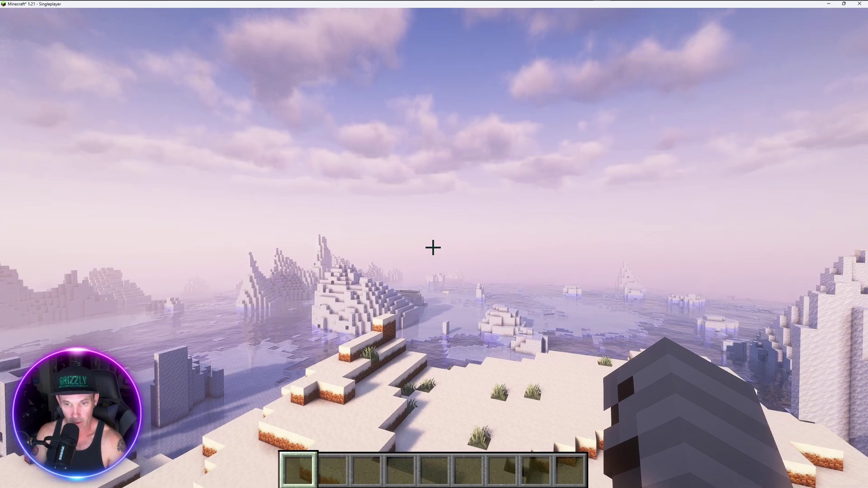
pyautogui.press('w')
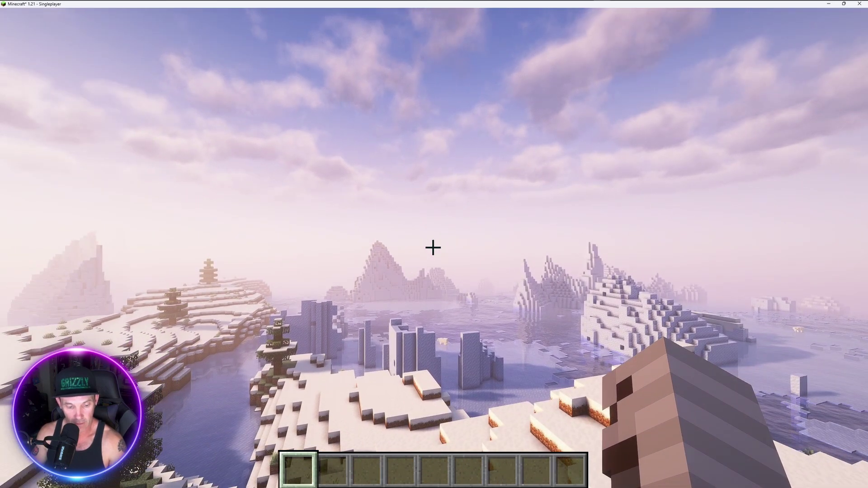
pyautogui.press('w')
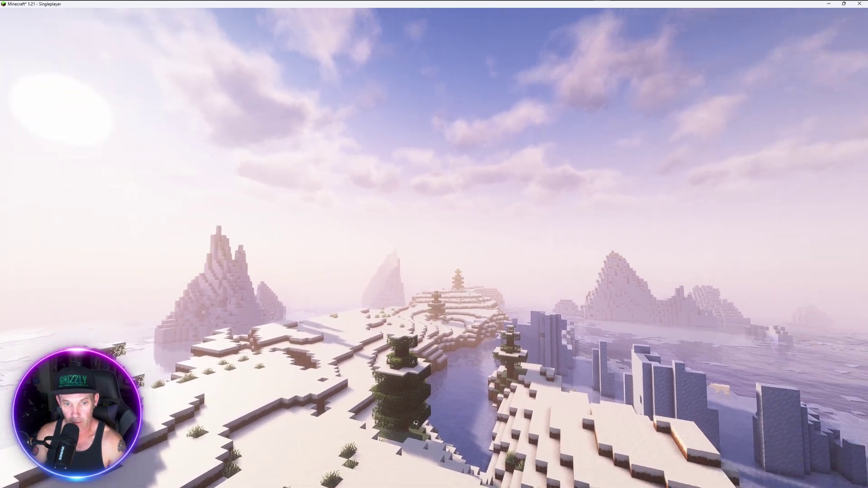
pyautogui.press('w')
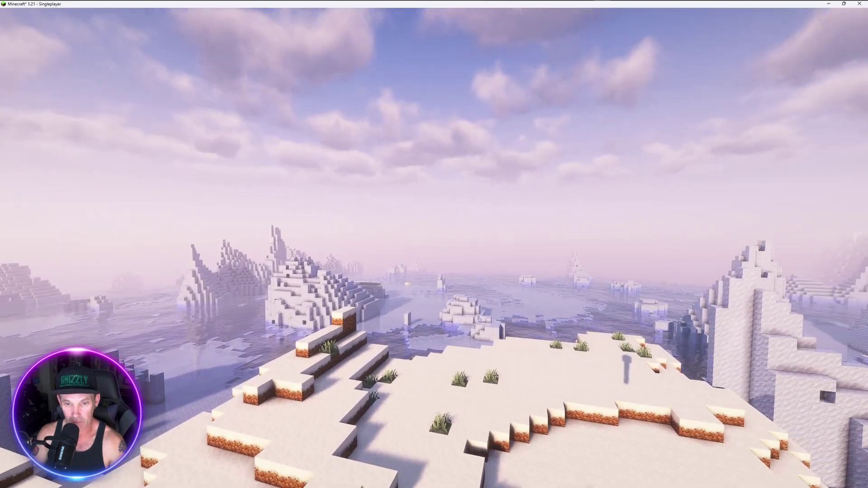
pyautogui.press('w')
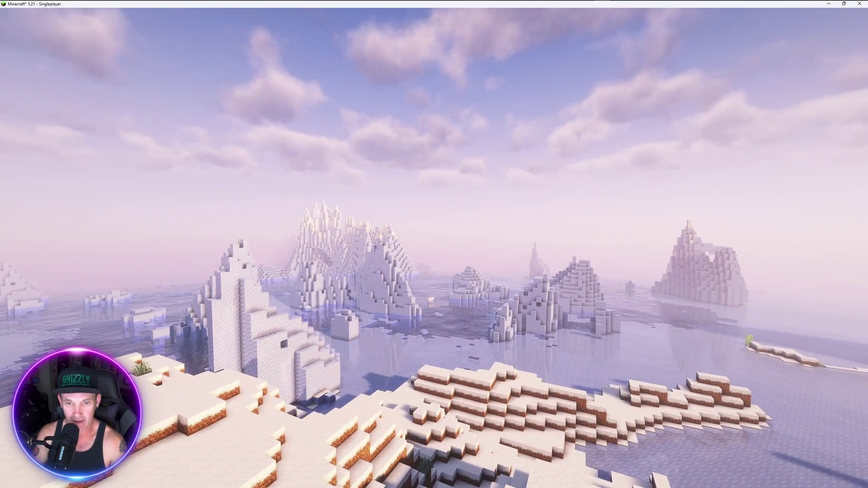
pyautogui.press('w')
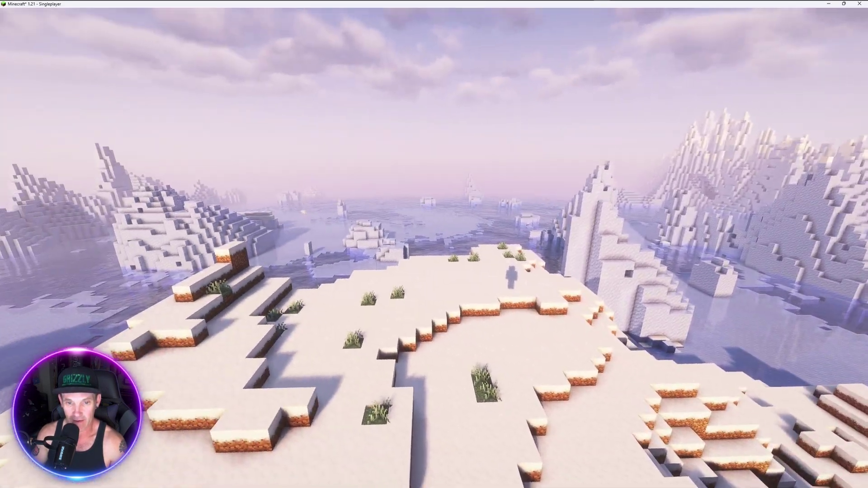
pyautogui.press('w')
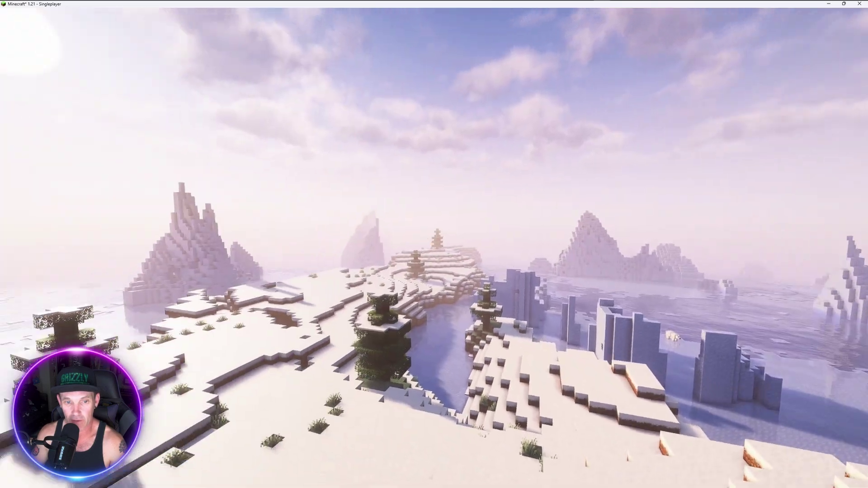